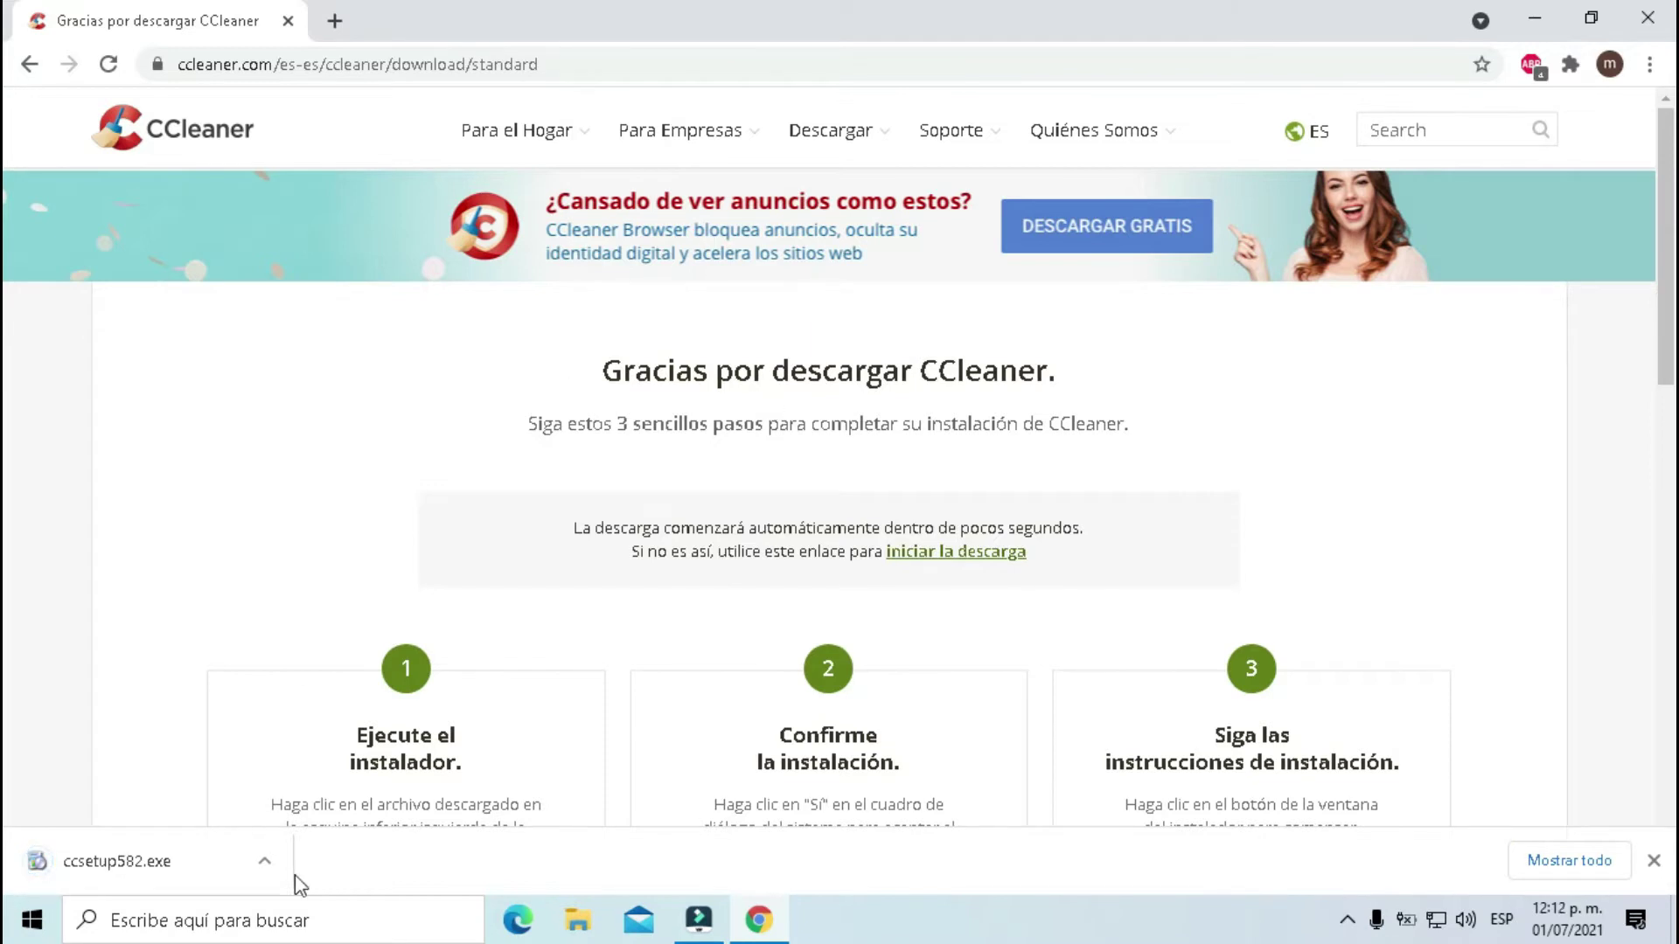
- Run the downloaded ccsetup582 installer as administrator from its folder, and close the browser and folder windows
{"action": "left_click", "coordinate": [267, 861]}
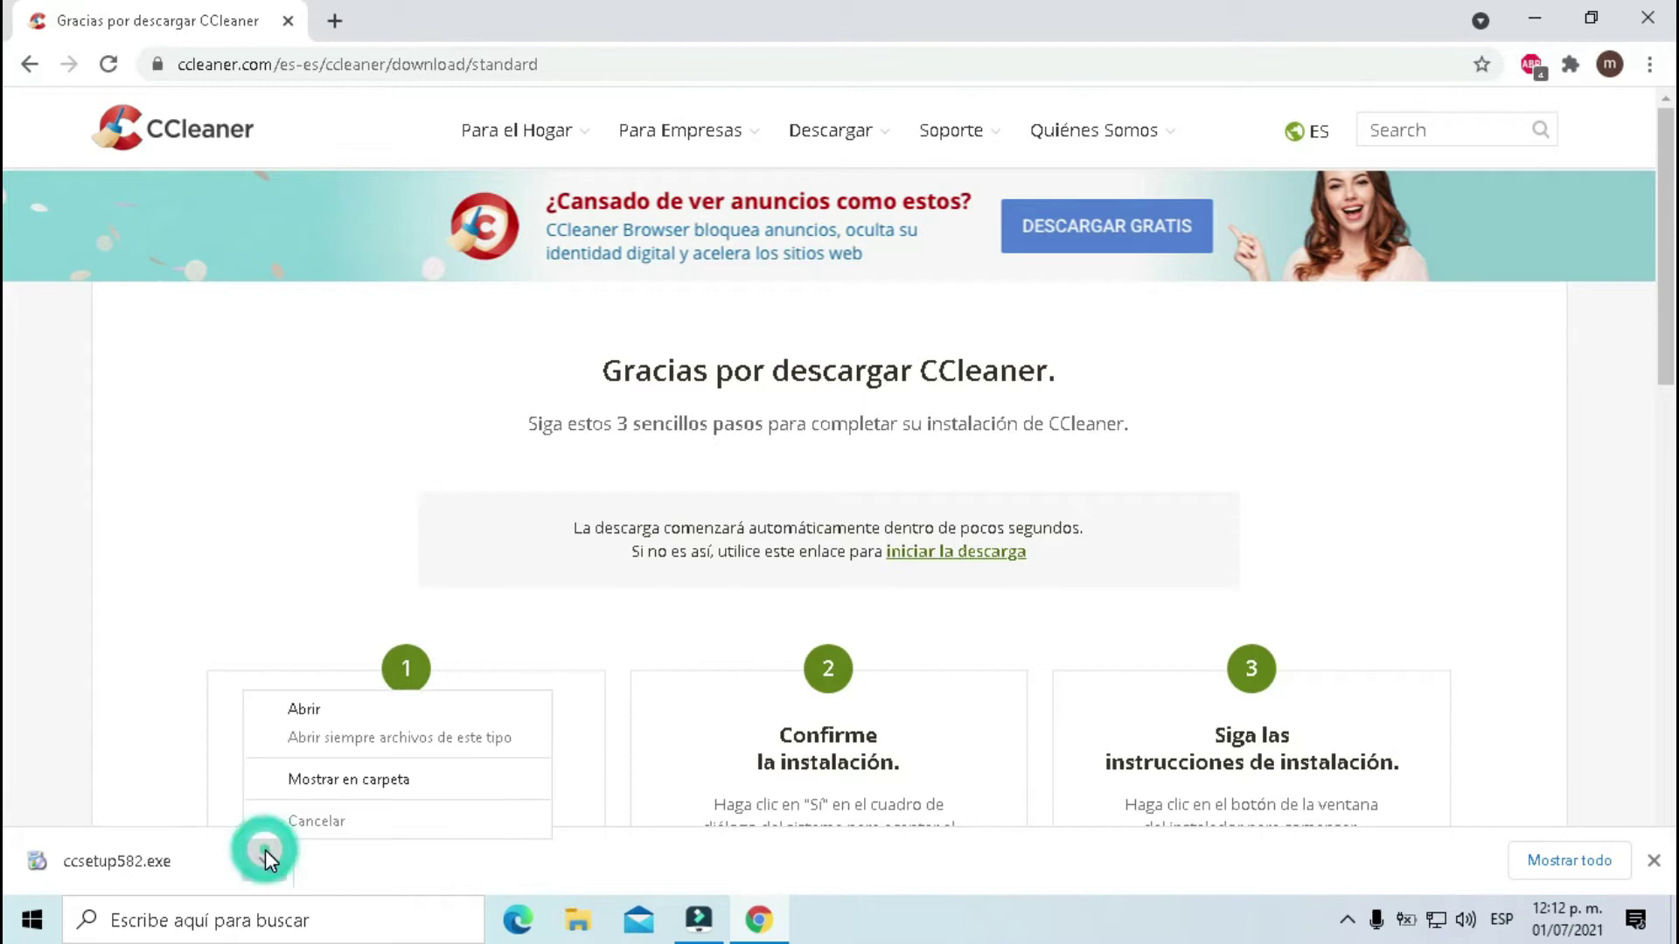
{"action": "left_click", "coordinate": [332, 779]}
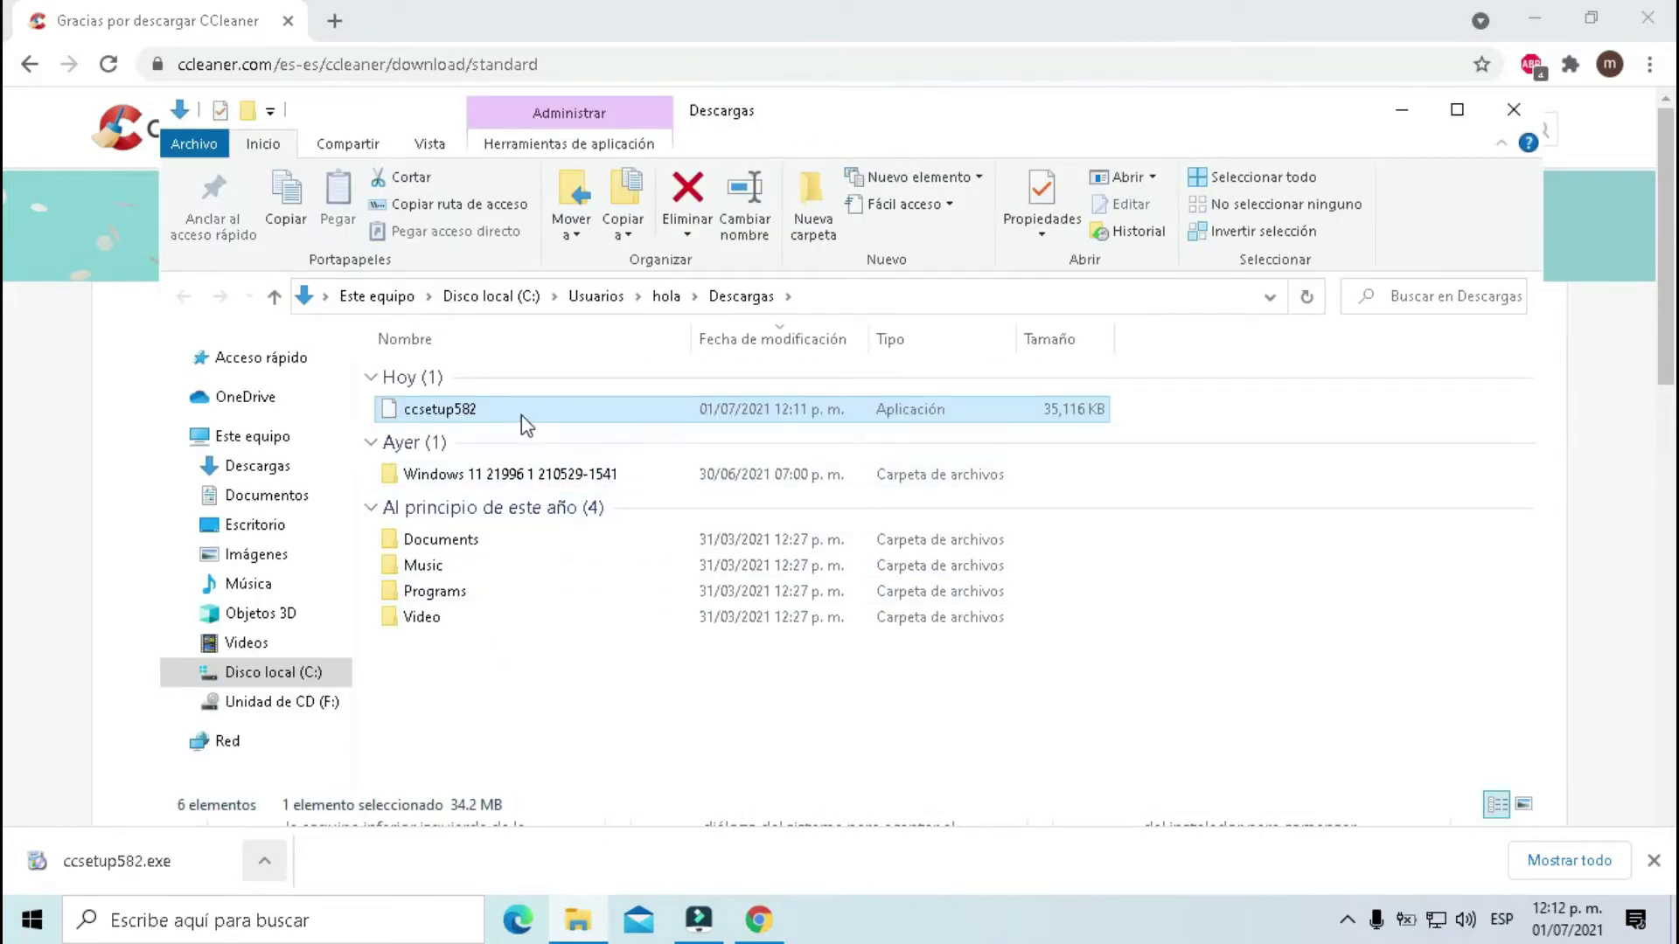
{"action": "double_click", "coordinate": [472, 410]}
{"action": "right_click", "coordinate": [473, 409]}
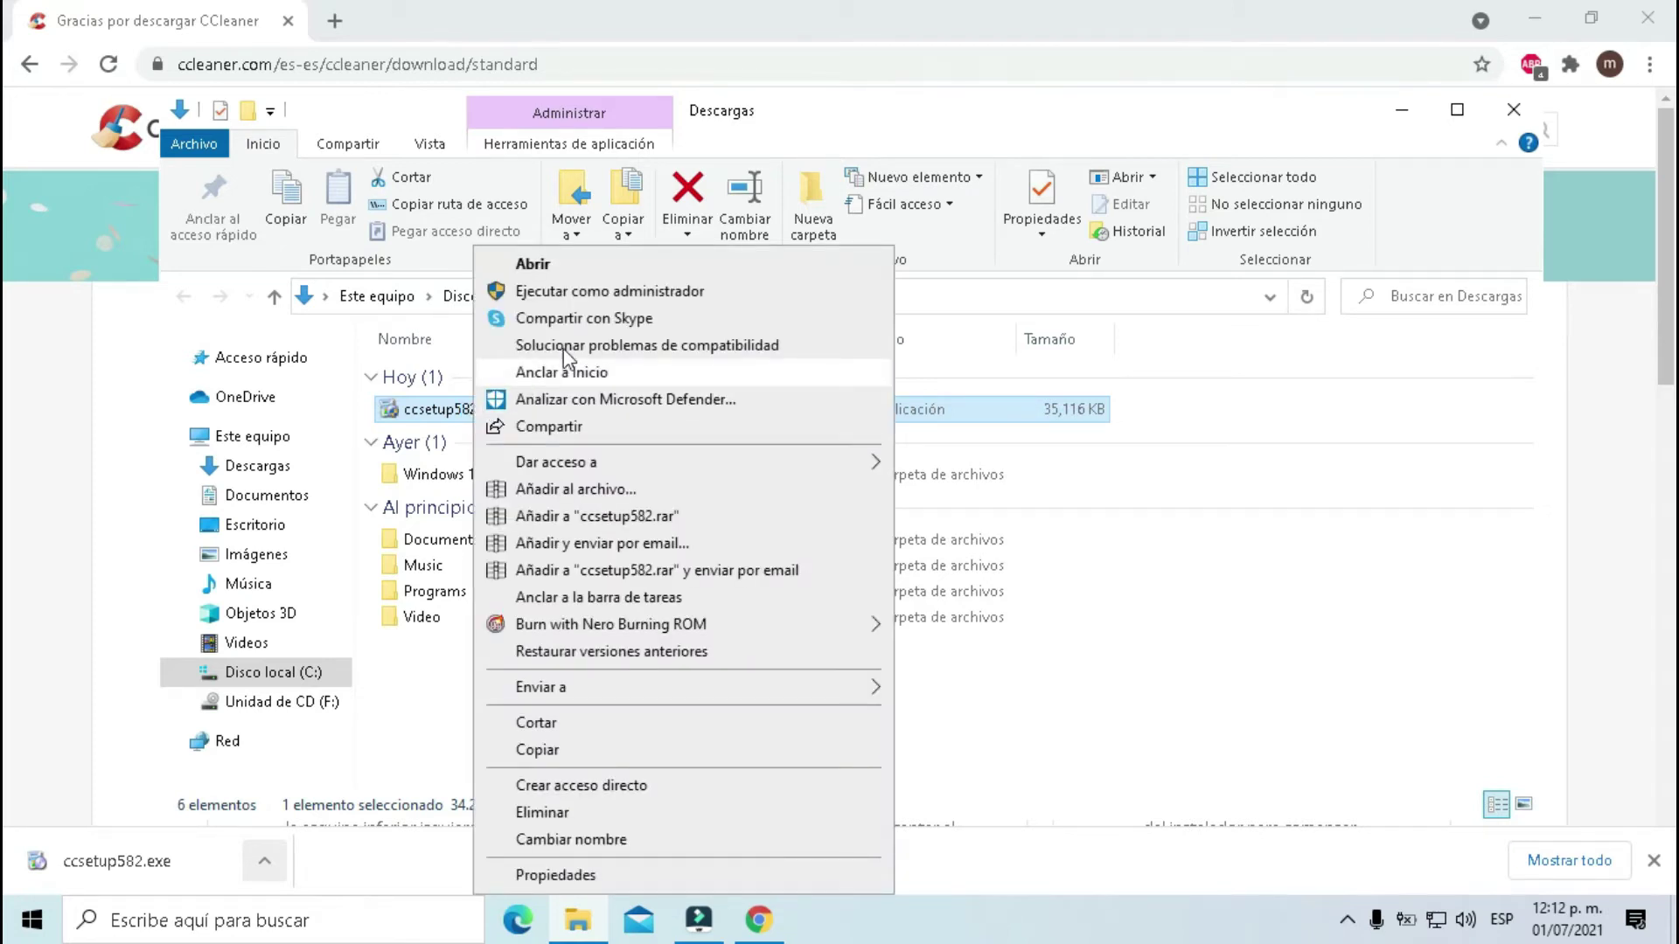
{"action": "left_click", "coordinate": [574, 294]}
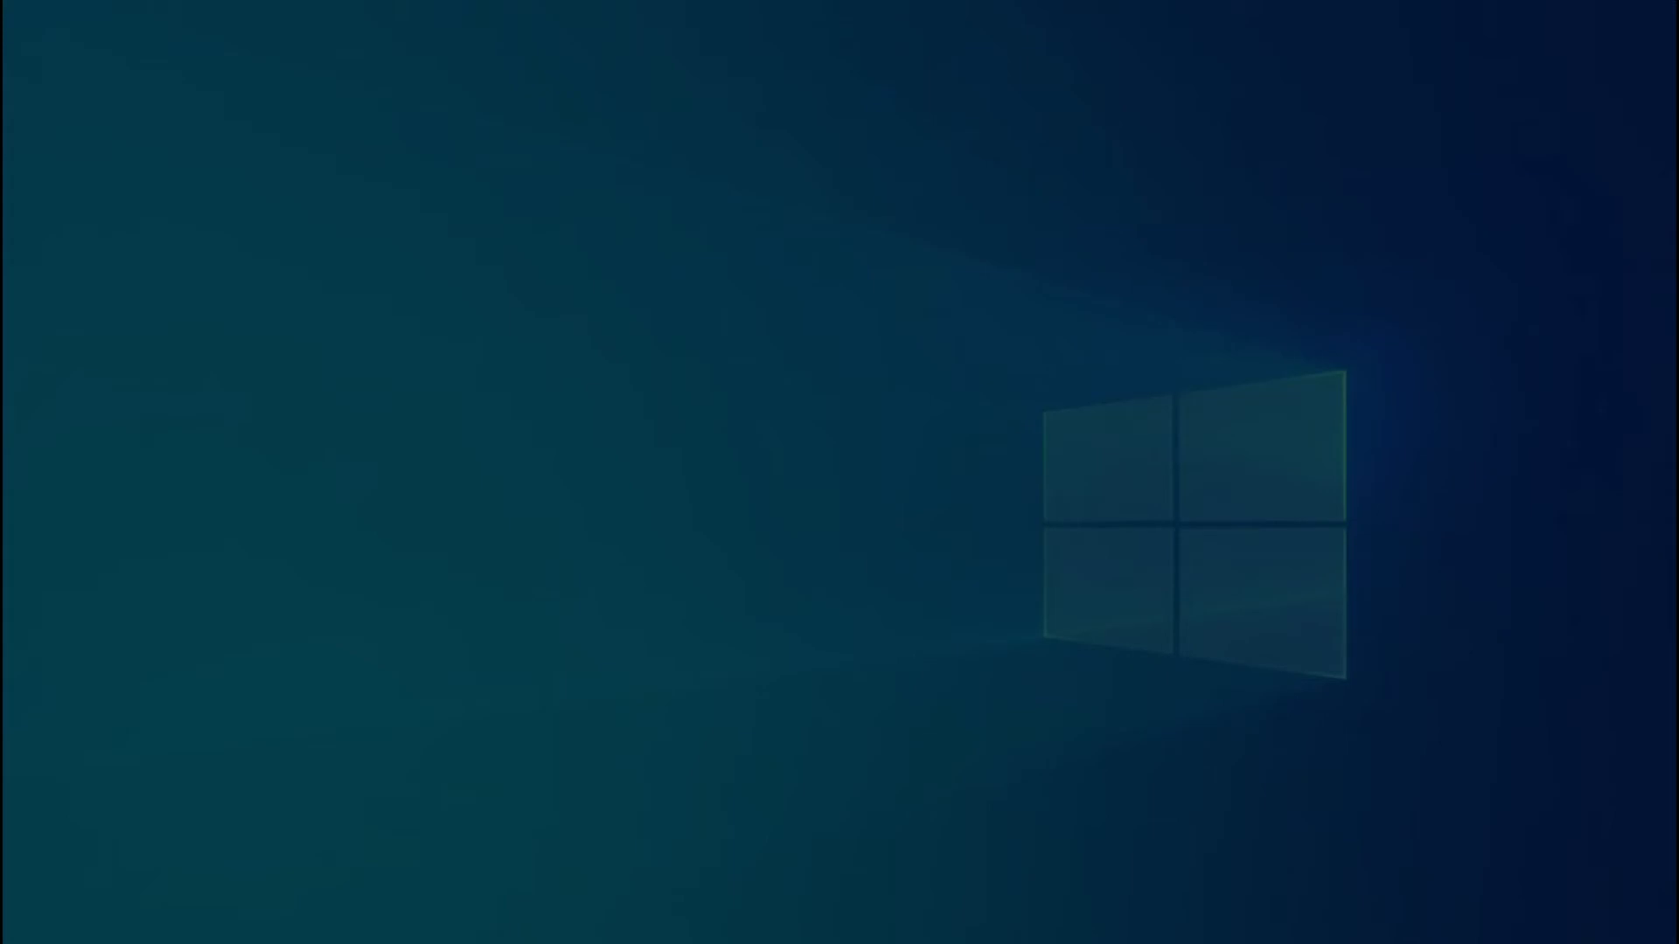
{"action": "left_click", "coordinate": [754, 641]}
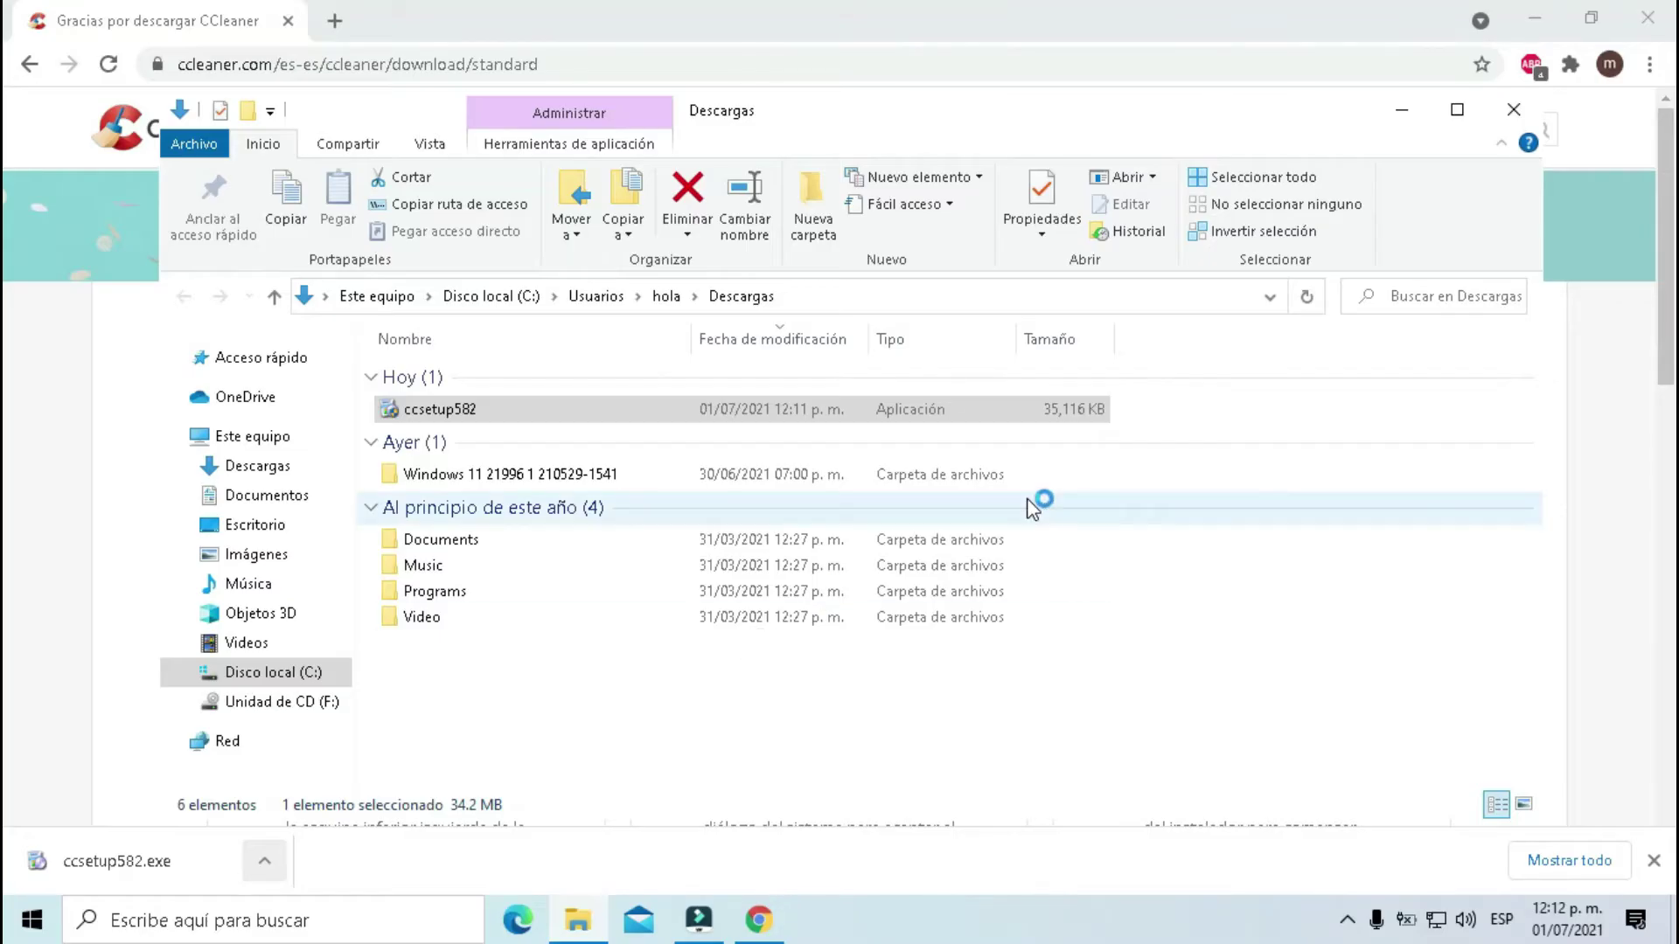
{"action": "left_click", "coordinate": [1644, 22]}
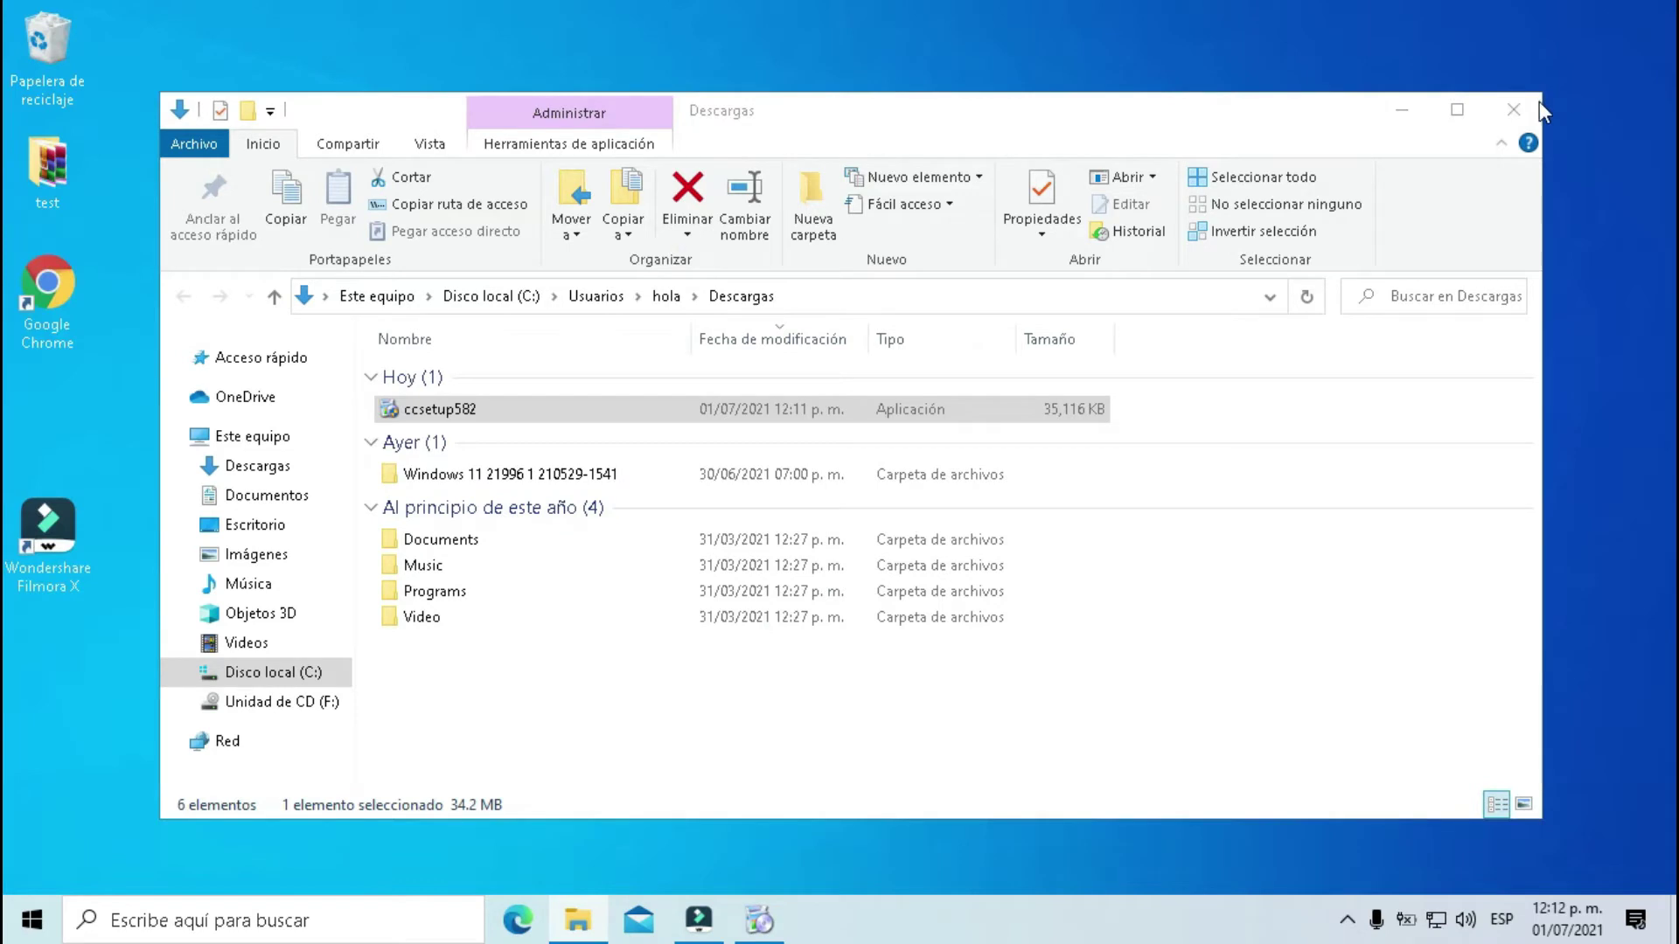
{"action": "left_click", "coordinate": [1513, 110]}
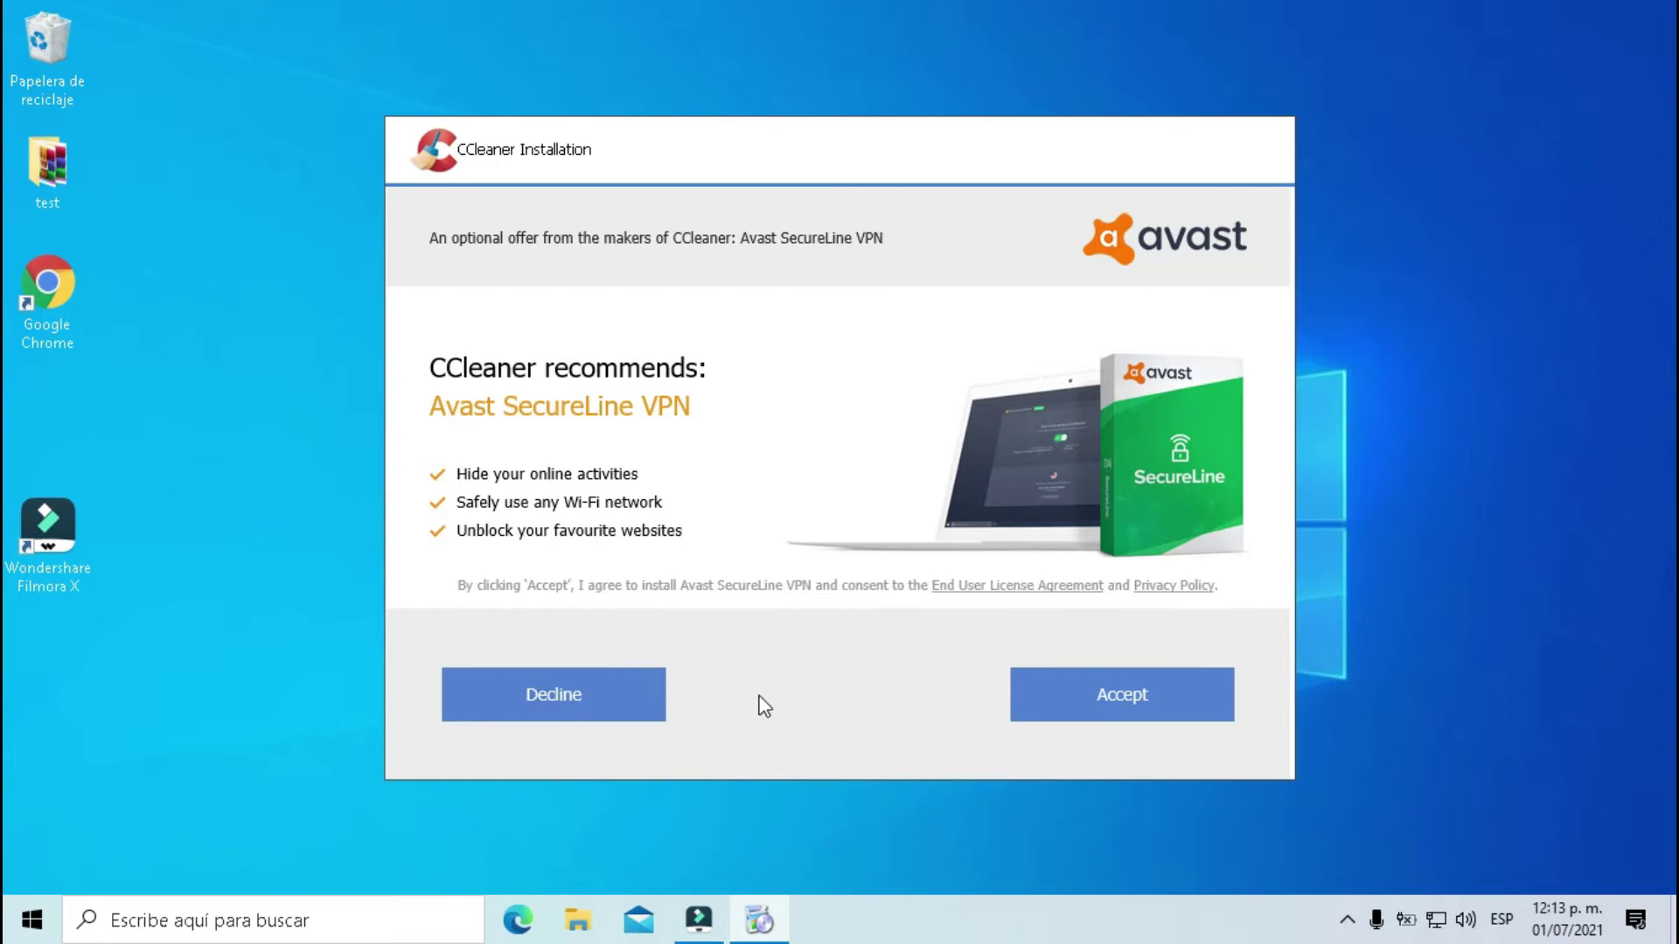
- Decline the Avast SecureLine VPN offer and launch the installed CCleaner in a maximized window
{"action": "left_click", "coordinate": [562, 697]}
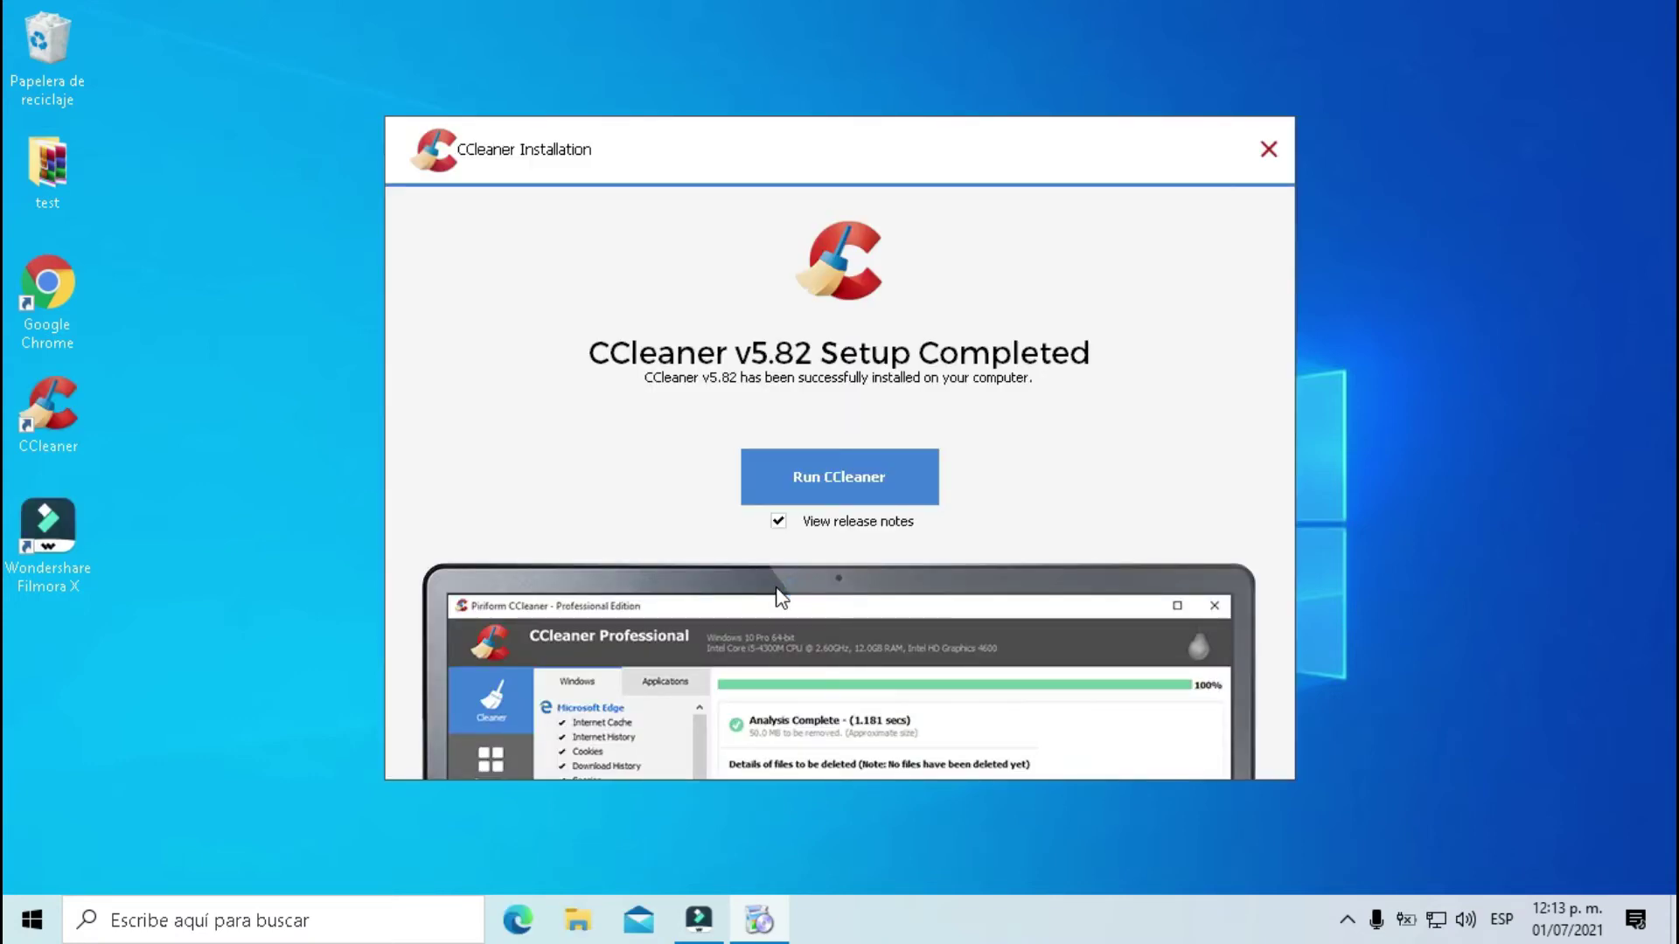
{"action": "left_click", "coordinate": [822, 486]}
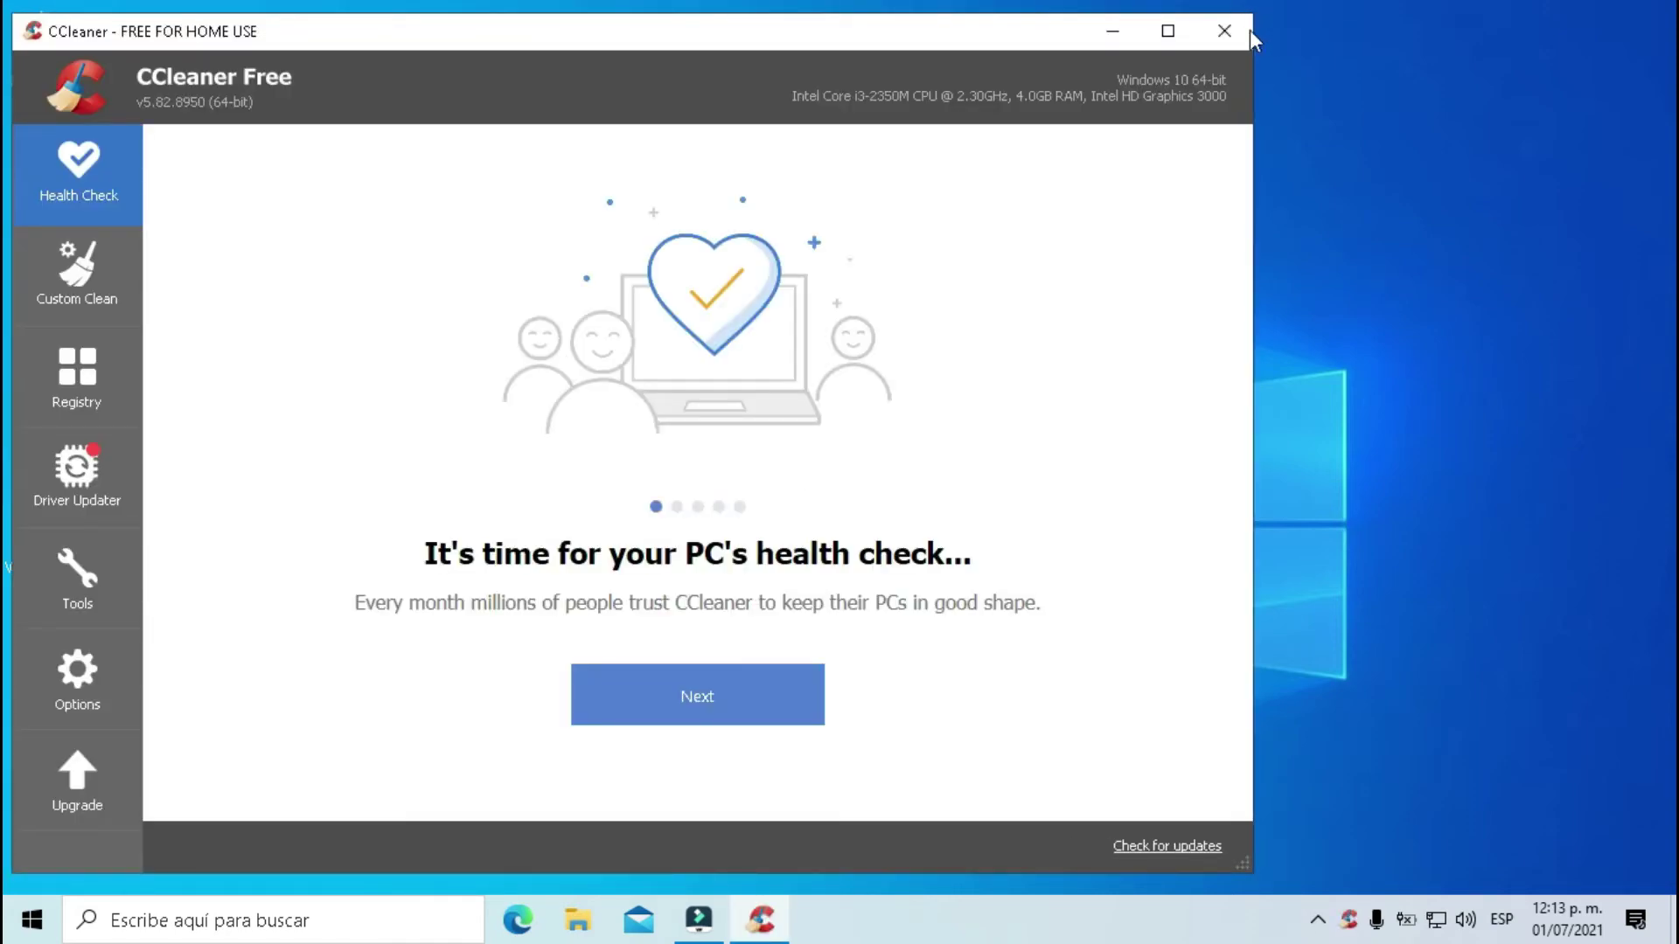
{"action": "left_click", "coordinate": [1162, 32]}
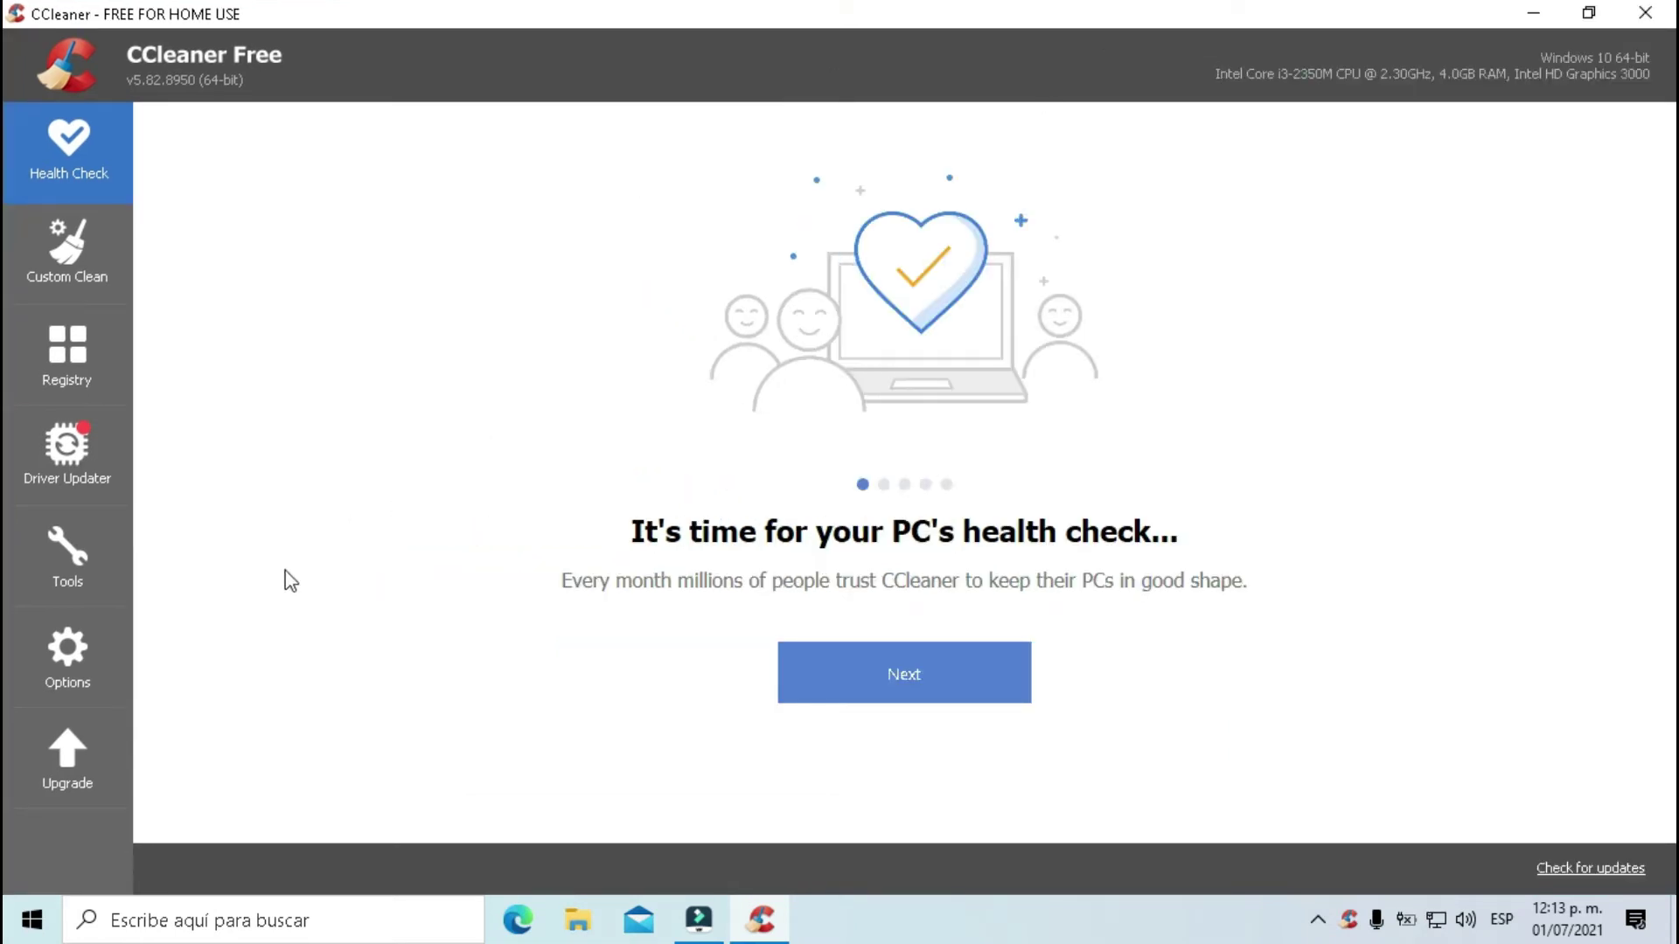
- Set the CCleaner interface language to Español (Spanish)
{"action": "left_click", "coordinate": [95, 646]}
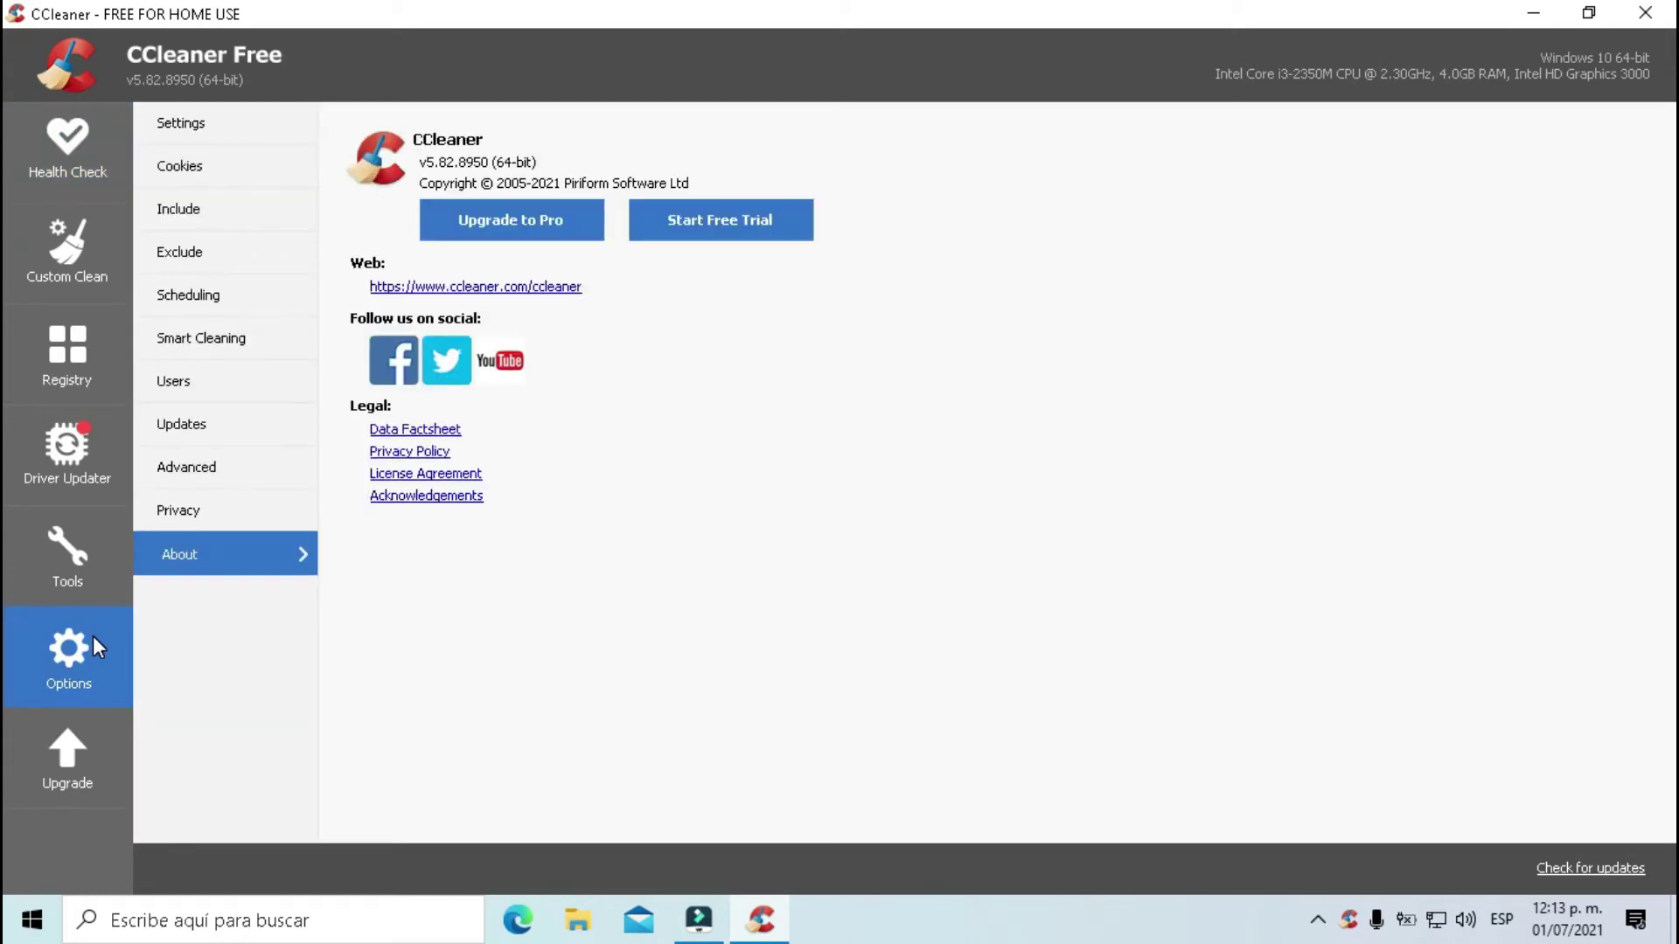
{"action": "left_click", "coordinate": [217, 134]}
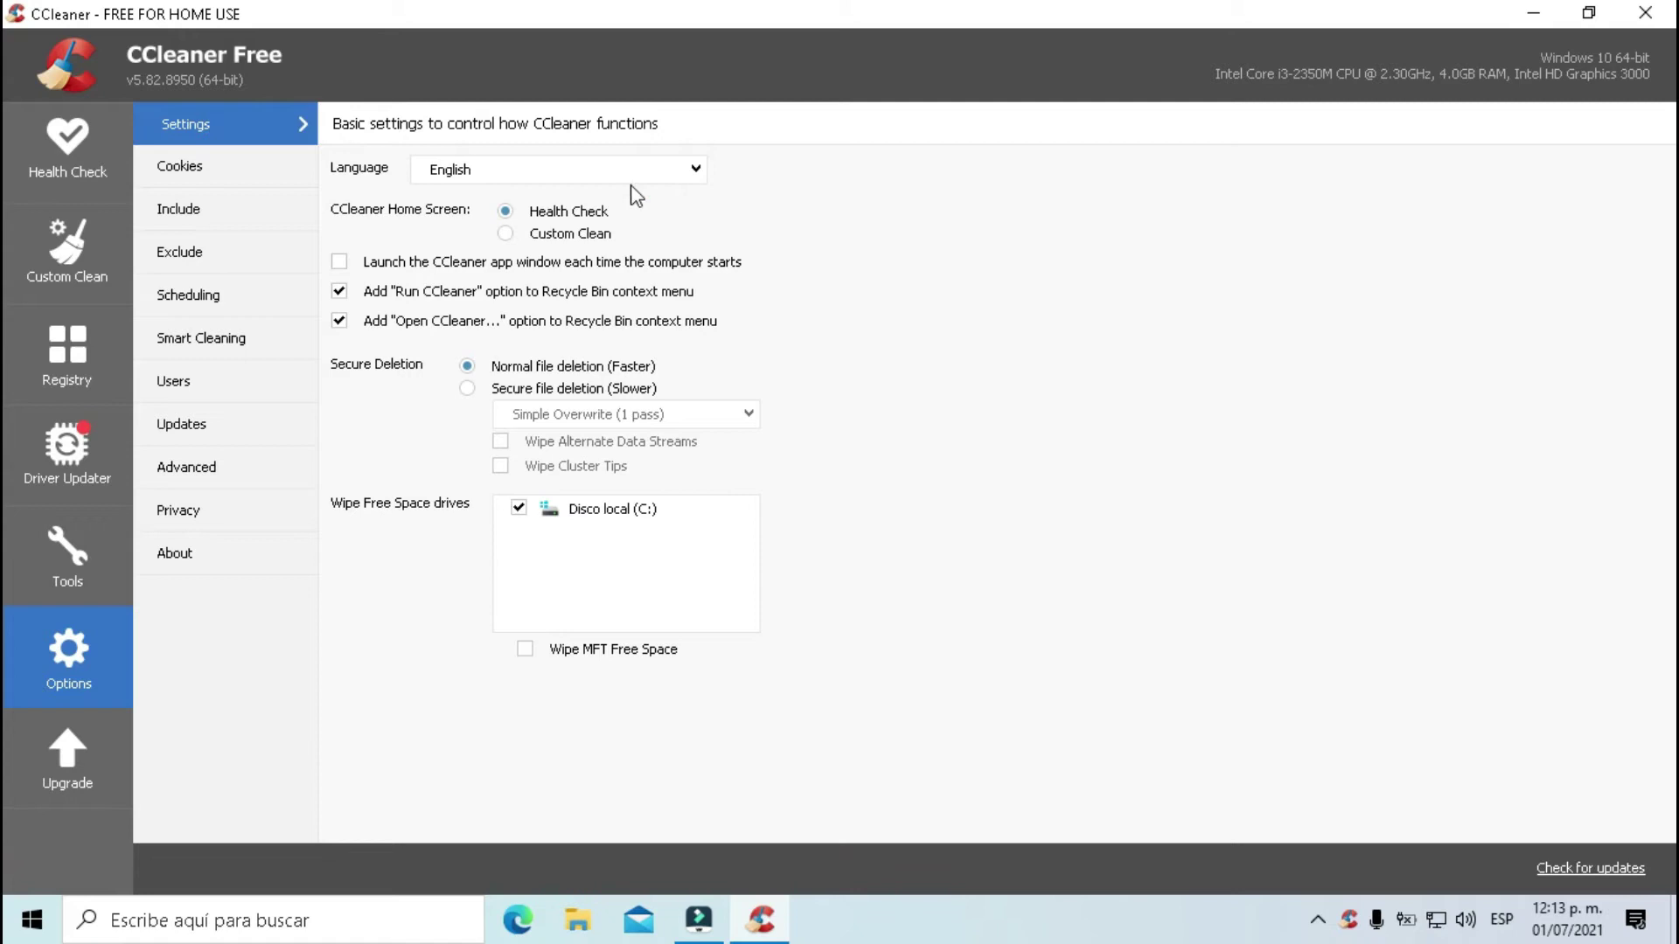
{"action": "left_click", "coordinate": [670, 173]}
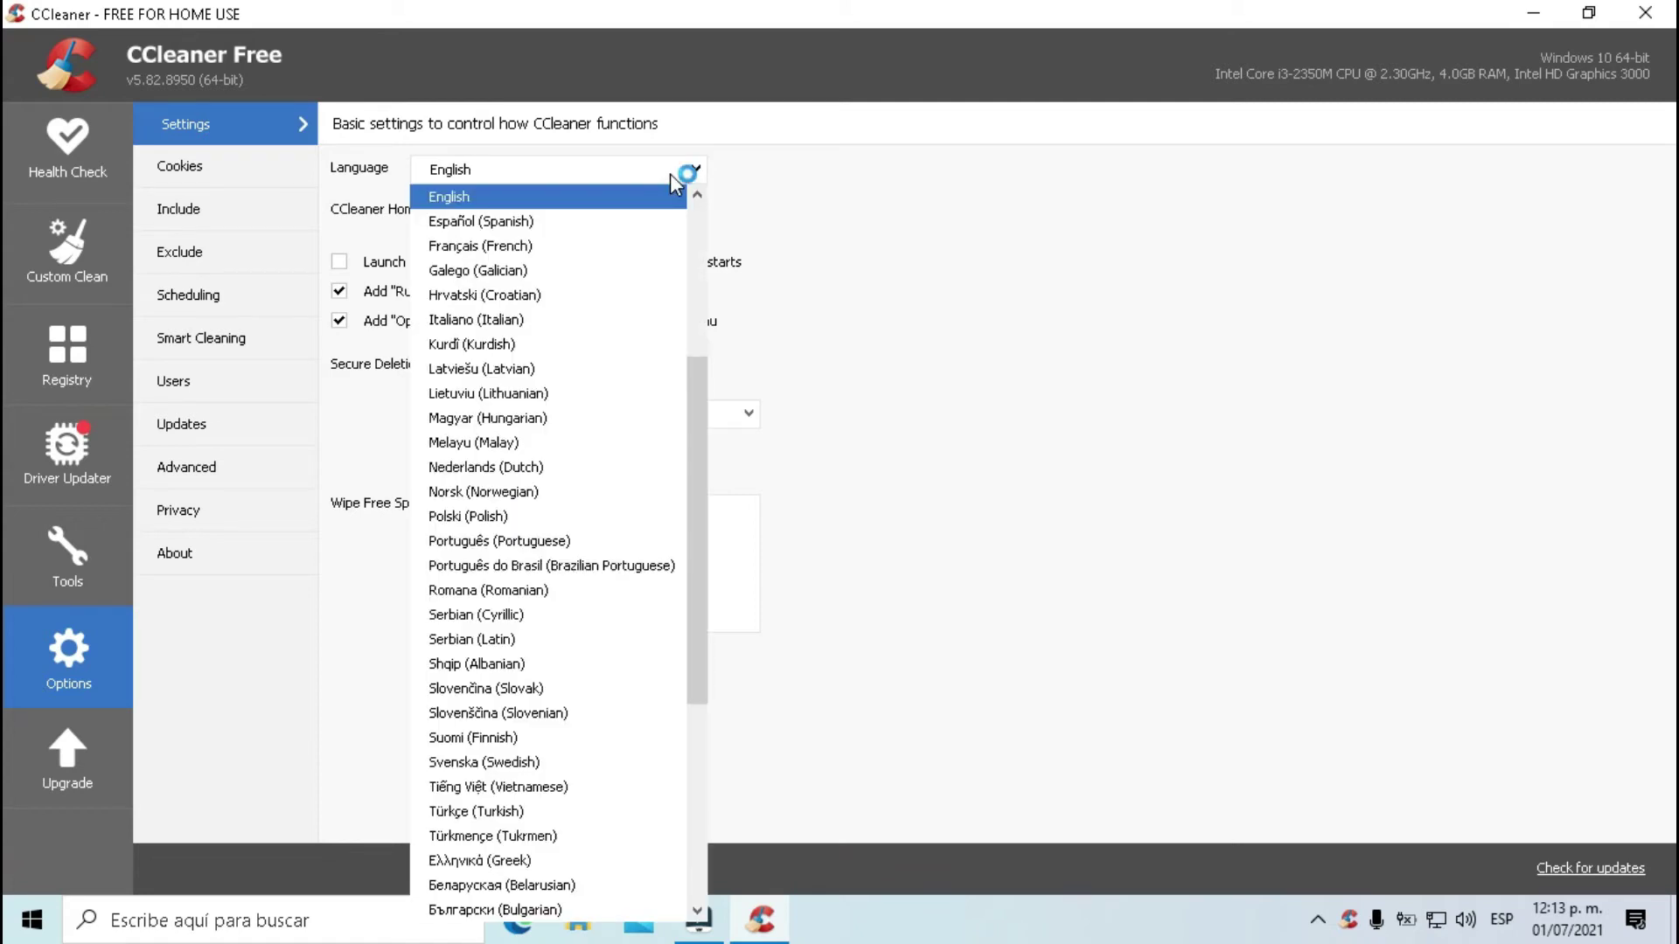
{"action": "left_click", "coordinate": [615, 232]}
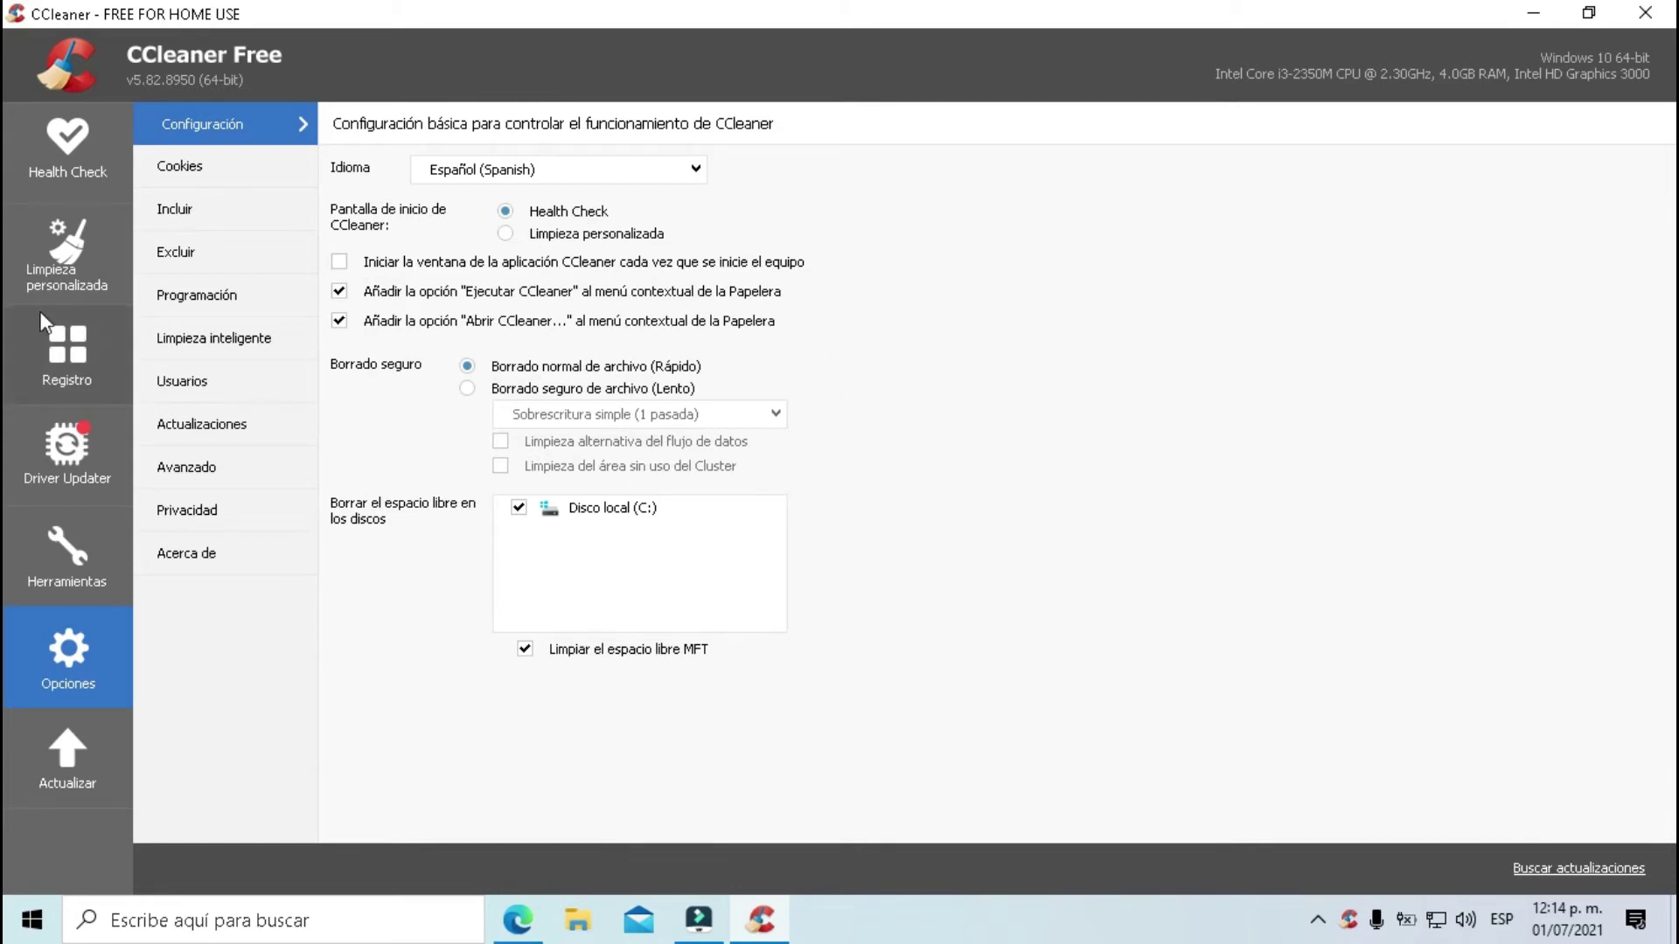
- Look through the Registro, Herramientas, Driver Updater, Limpieza personalizada, Opciones and Health Check sections
{"action": "left_click", "coordinate": [77, 352]}
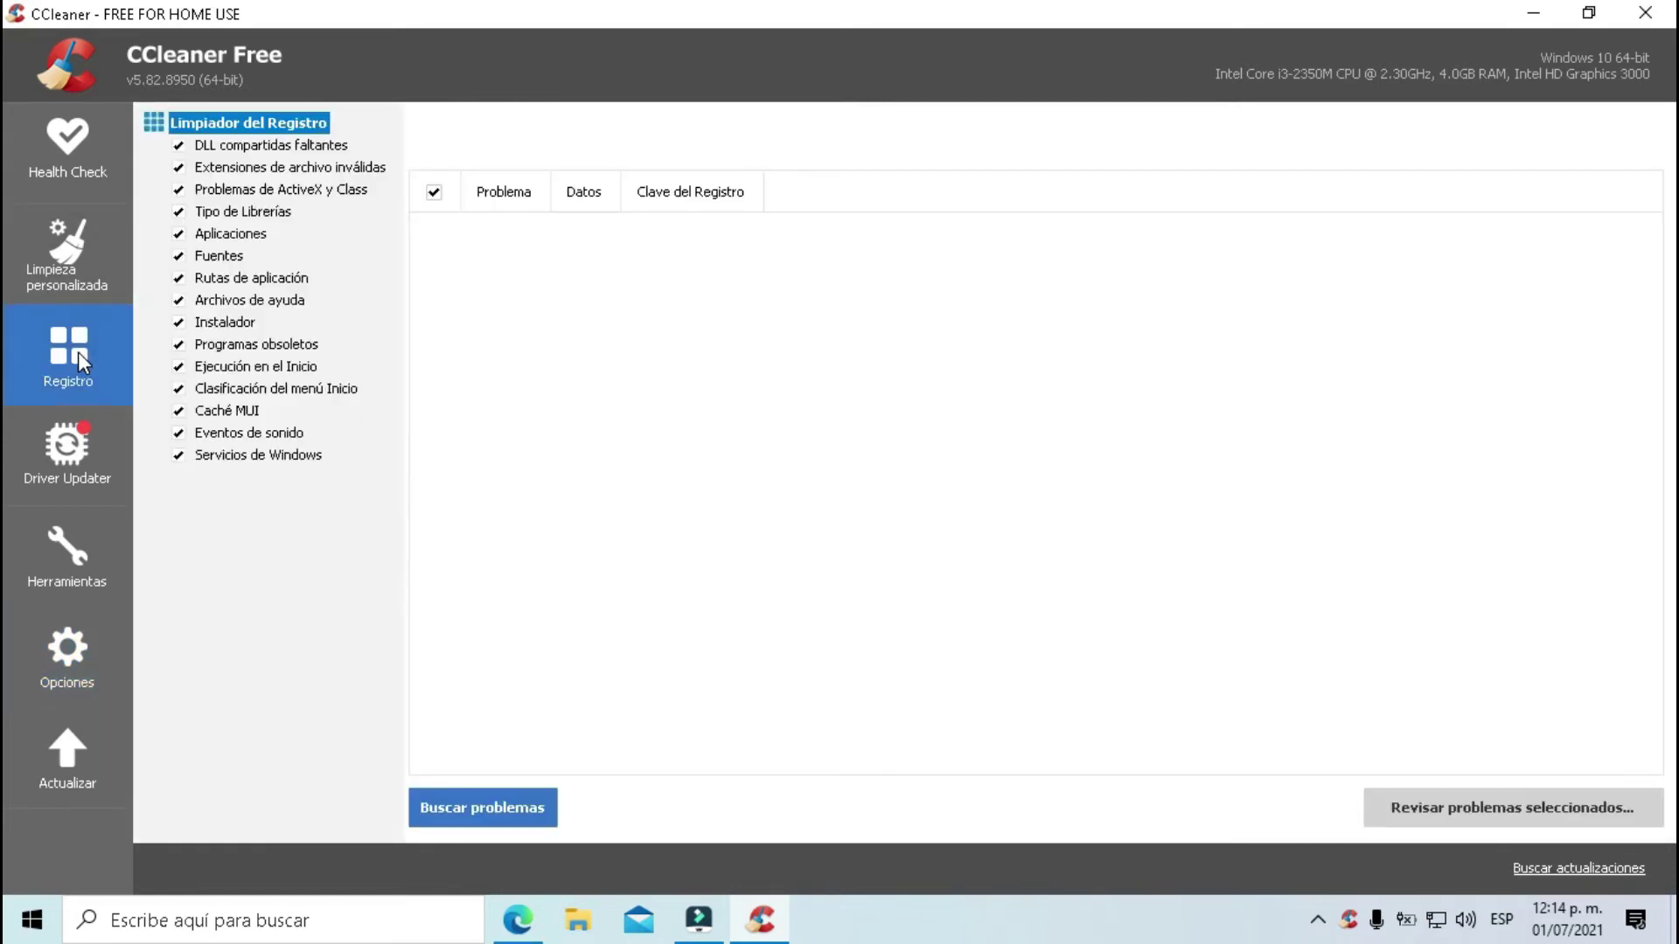
{"action": "left_click", "coordinate": [72, 555]}
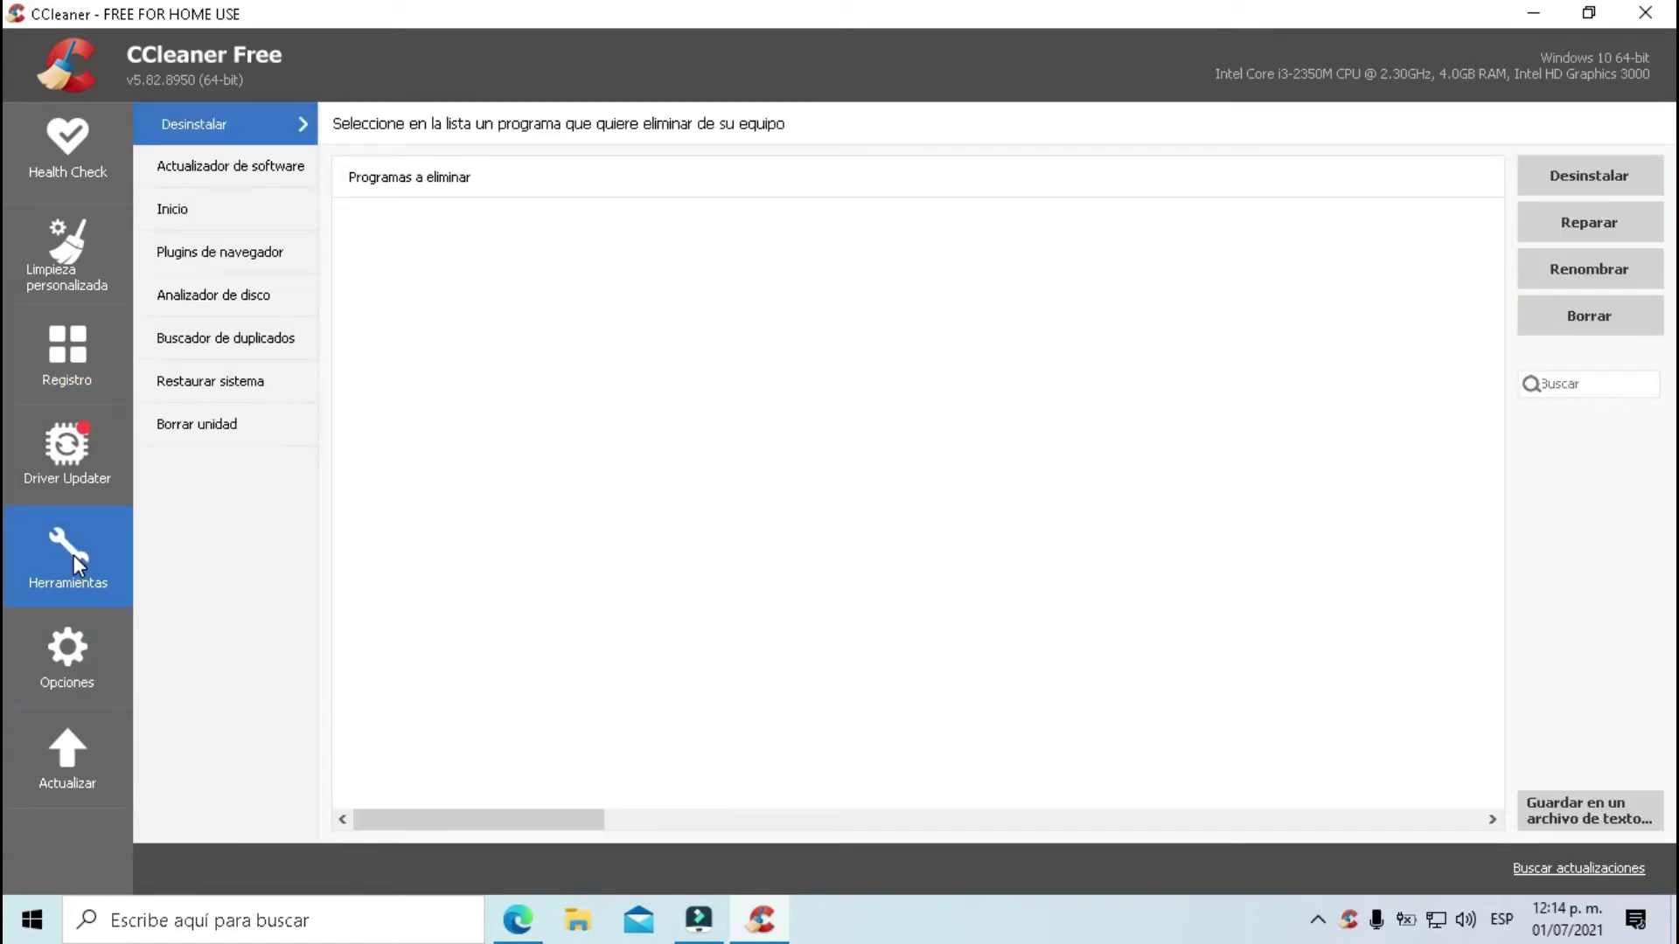
{"action": "left_click", "coordinate": [71, 465]}
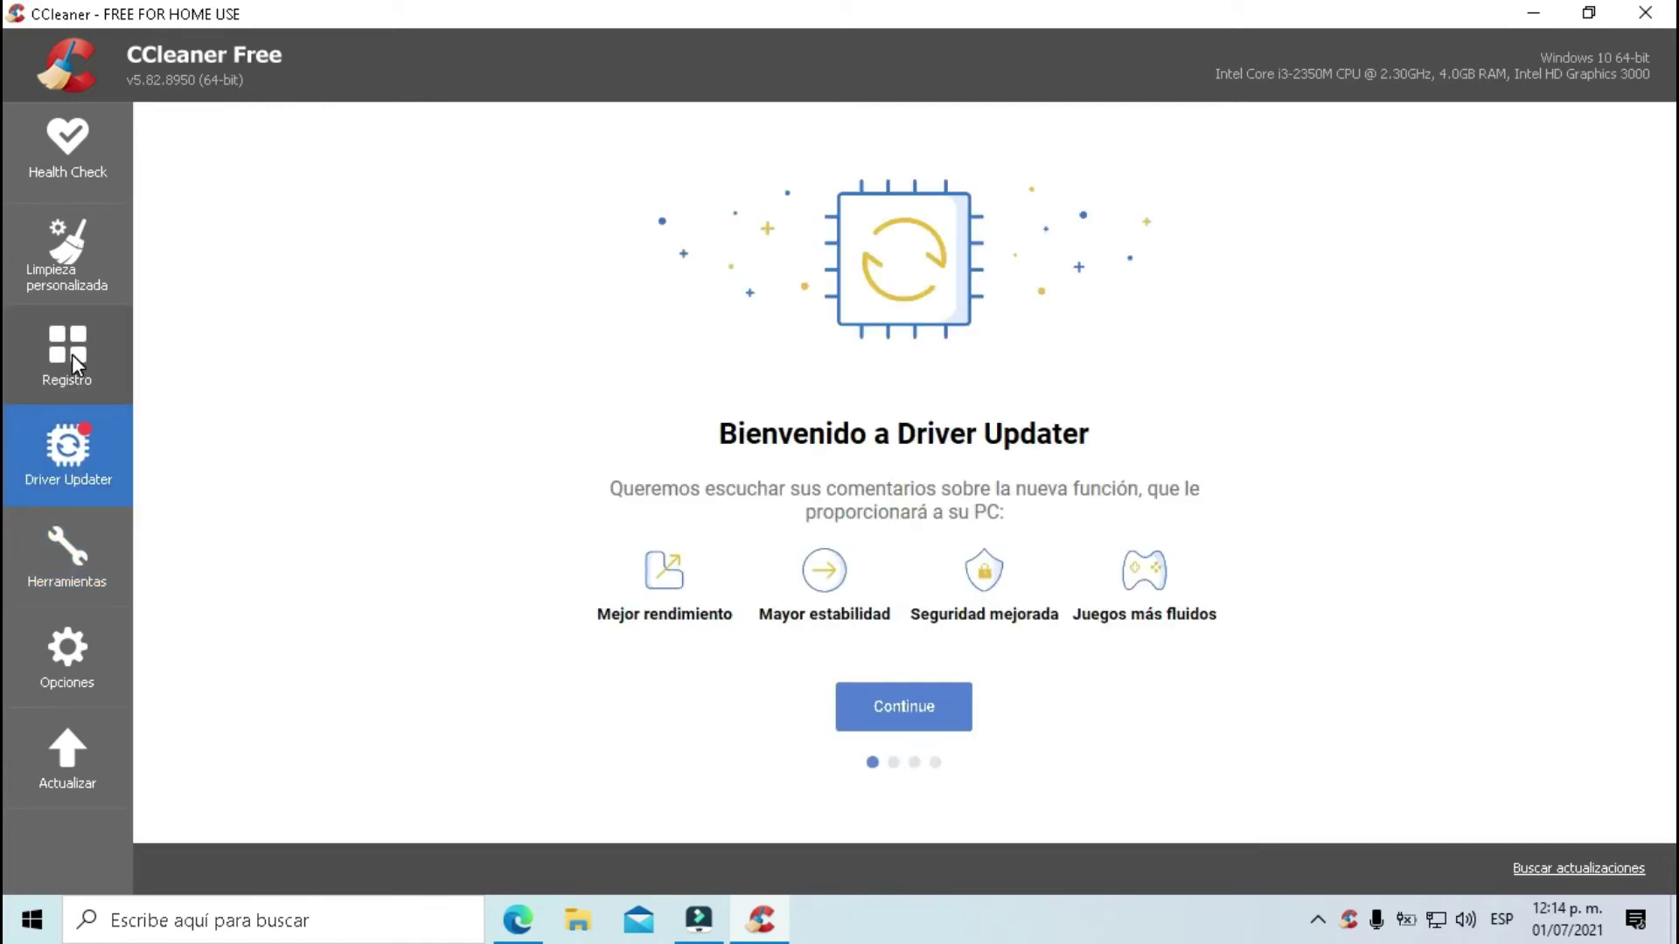
{"action": "left_click", "coordinate": [97, 252]}
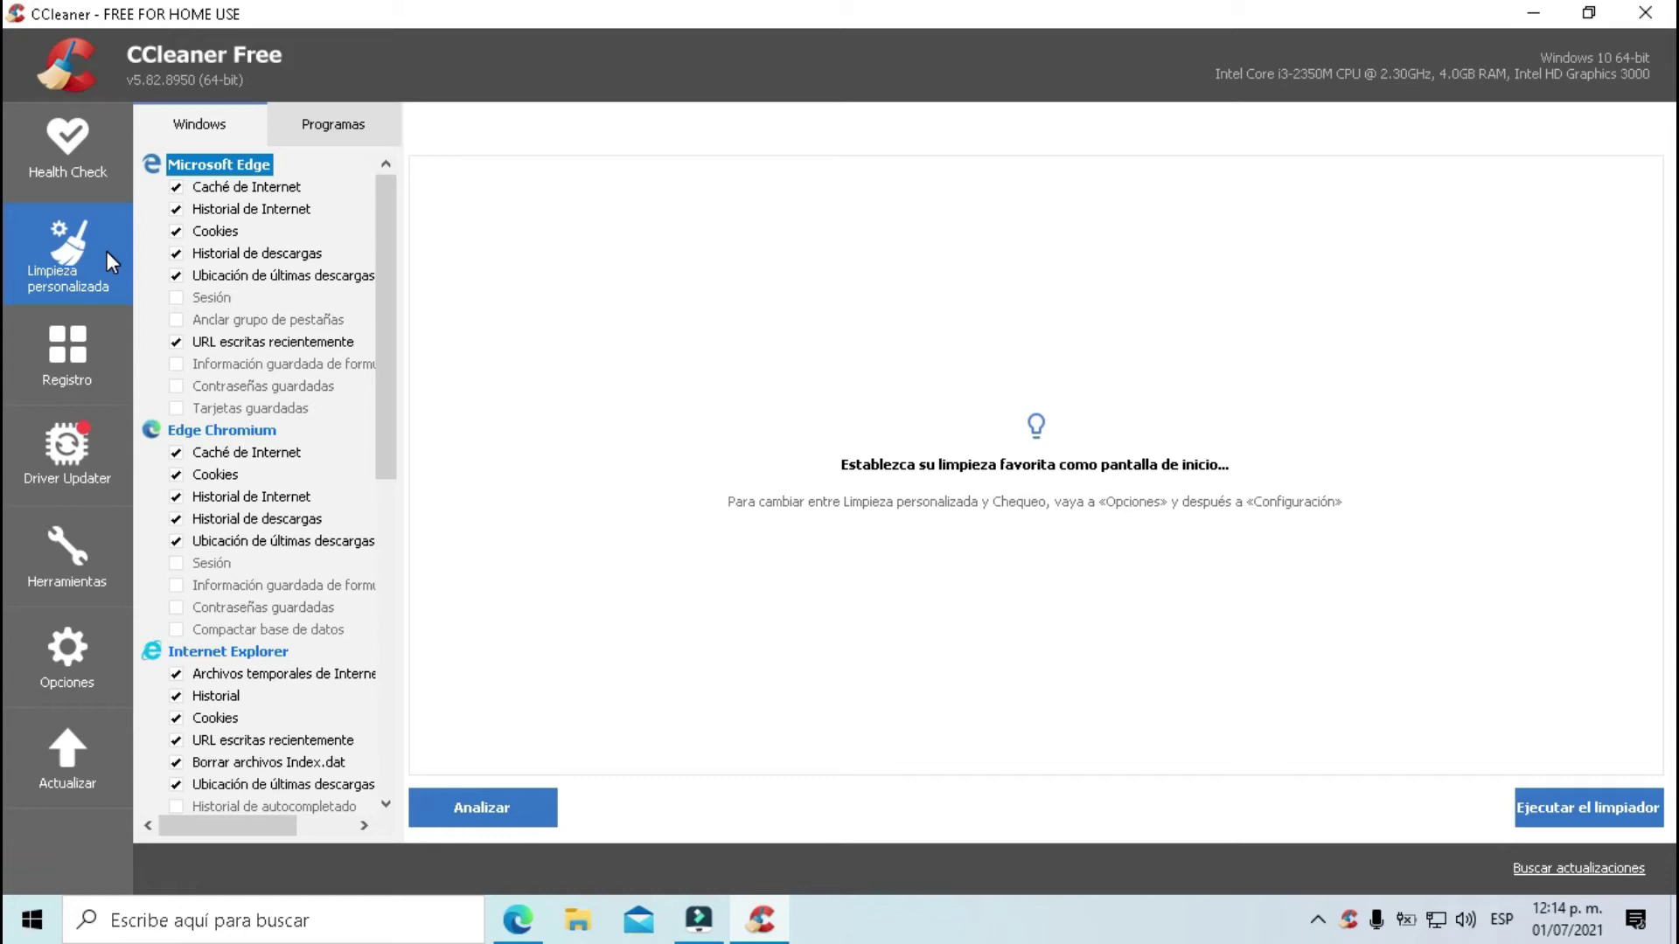
{"action": "left_click", "coordinate": [63, 646]}
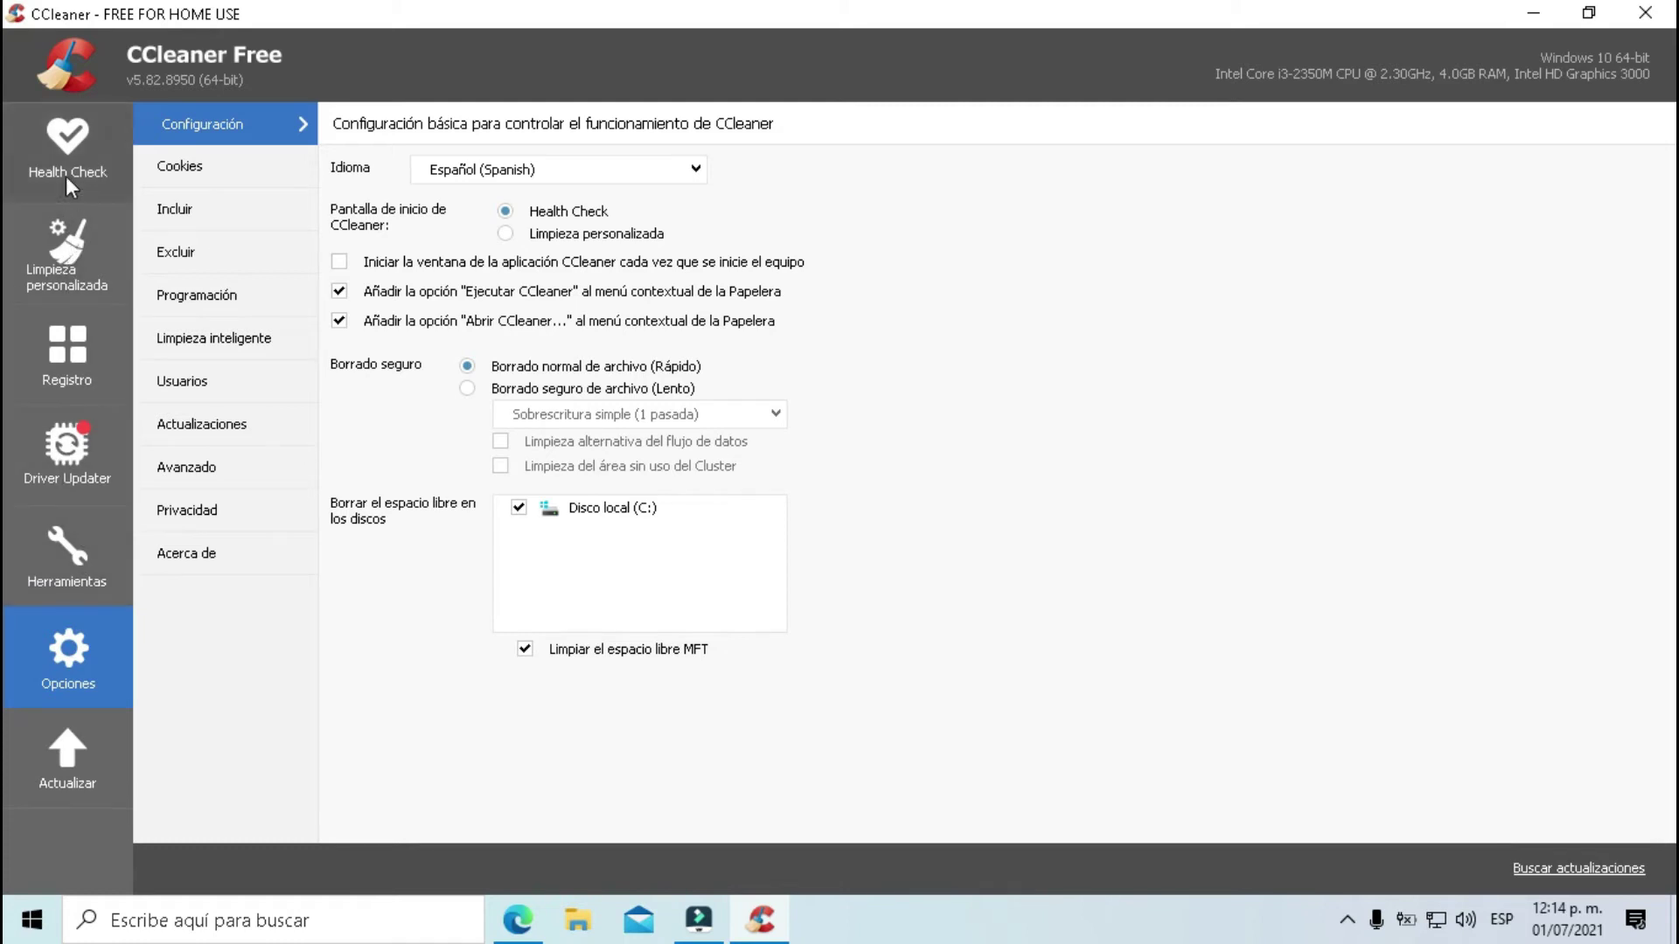
{"action": "left_click", "coordinate": [59, 145]}
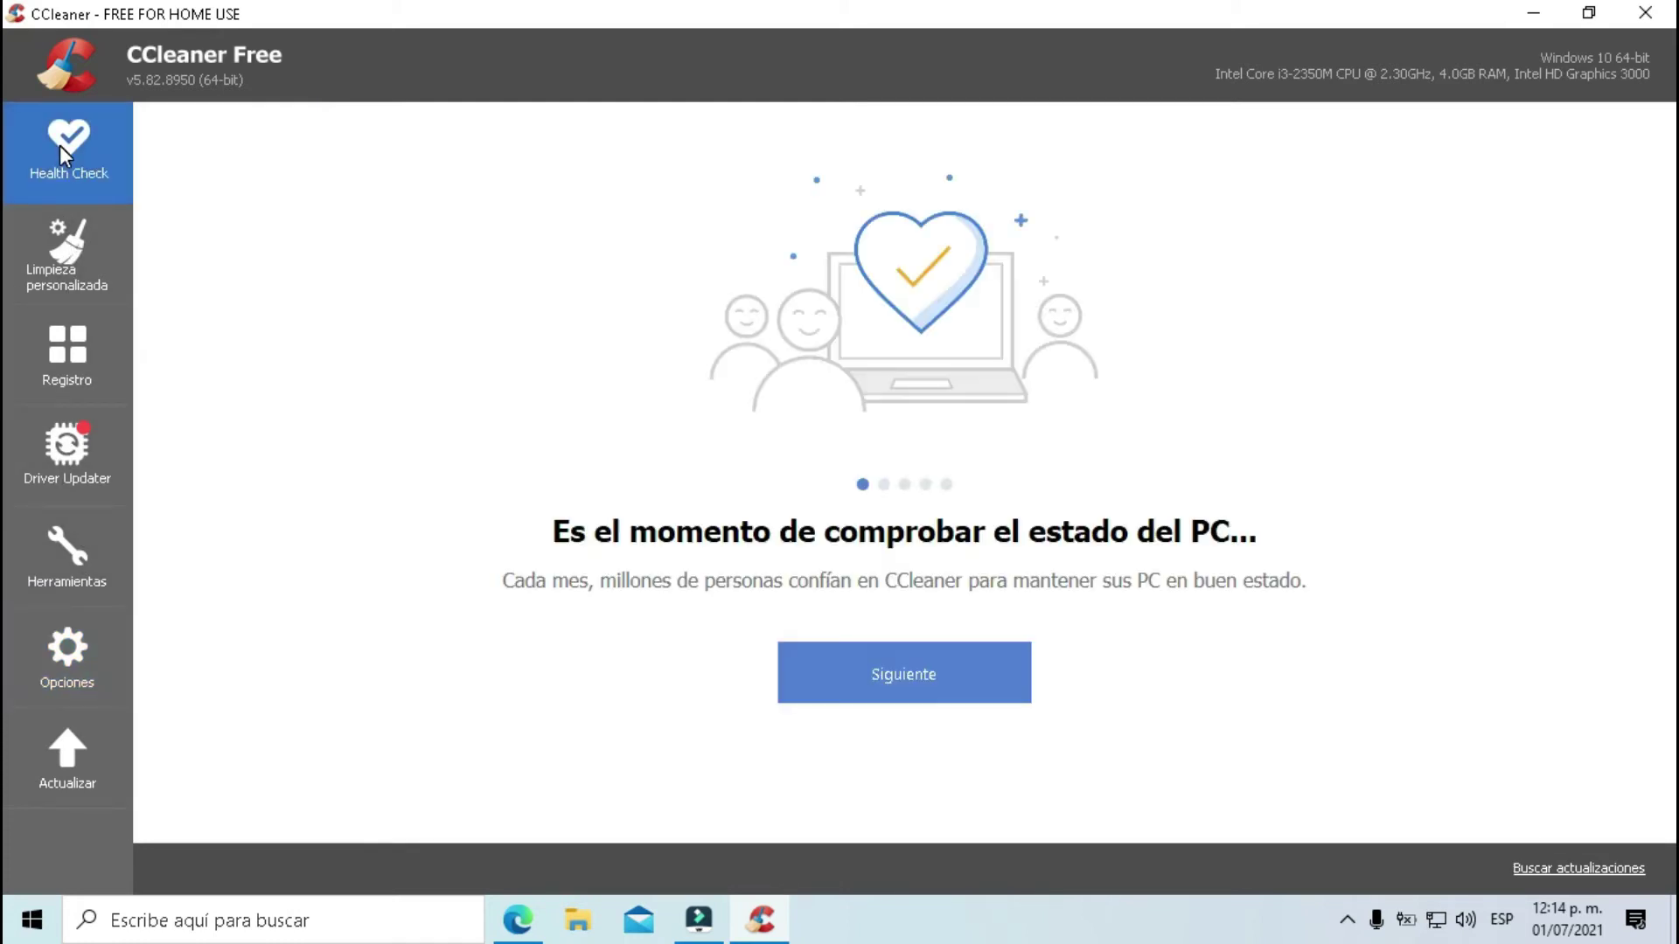
- Analyze the preselected Limpieza personalizada items, force-closing Edge Chromium, and clean the files found
{"action": "left_click", "coordinate": [45, 270]}
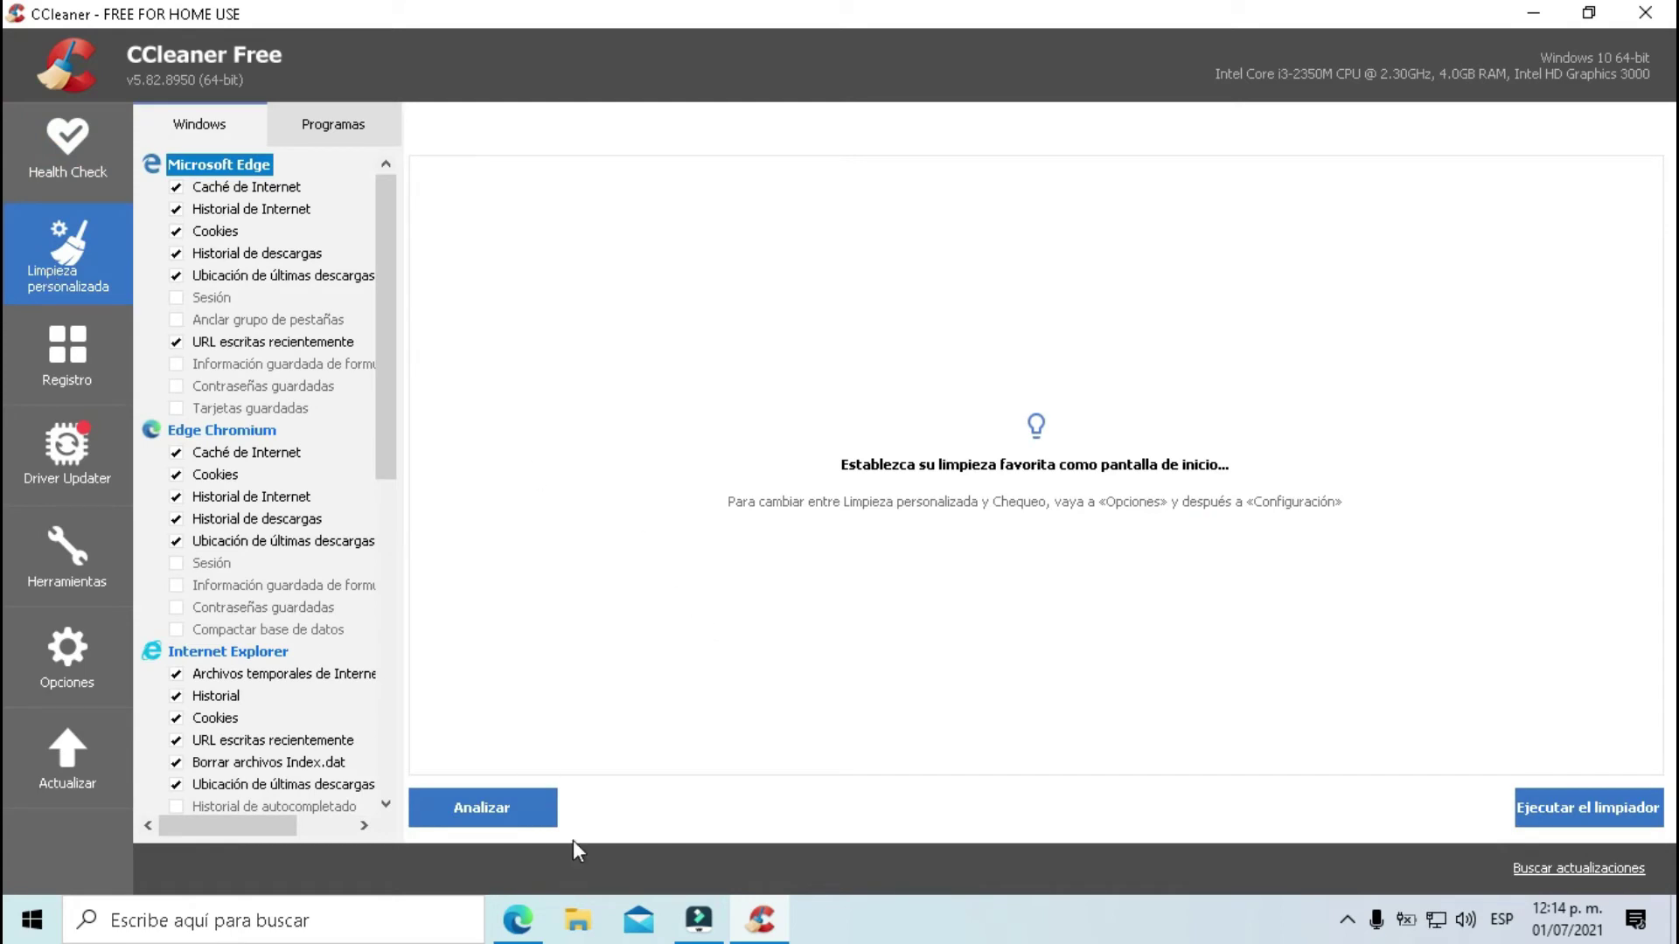
{"action": "left_click", "coordinate": [536, 814]}
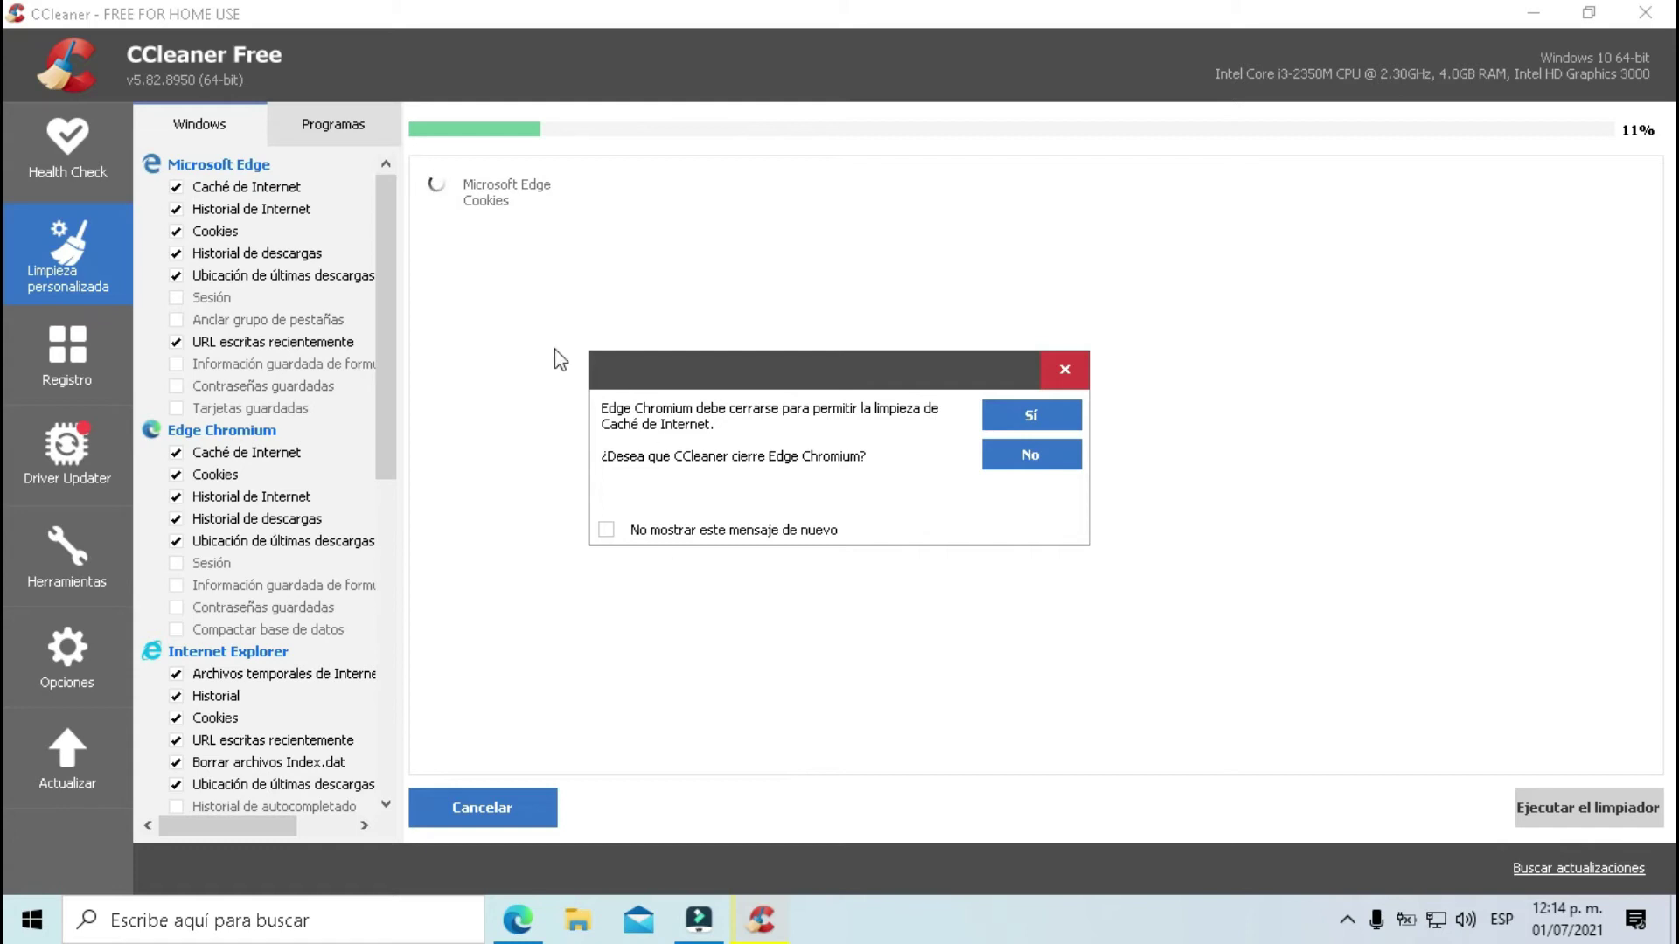
{"action": "left_click", "coordinate": [1021, 409]}
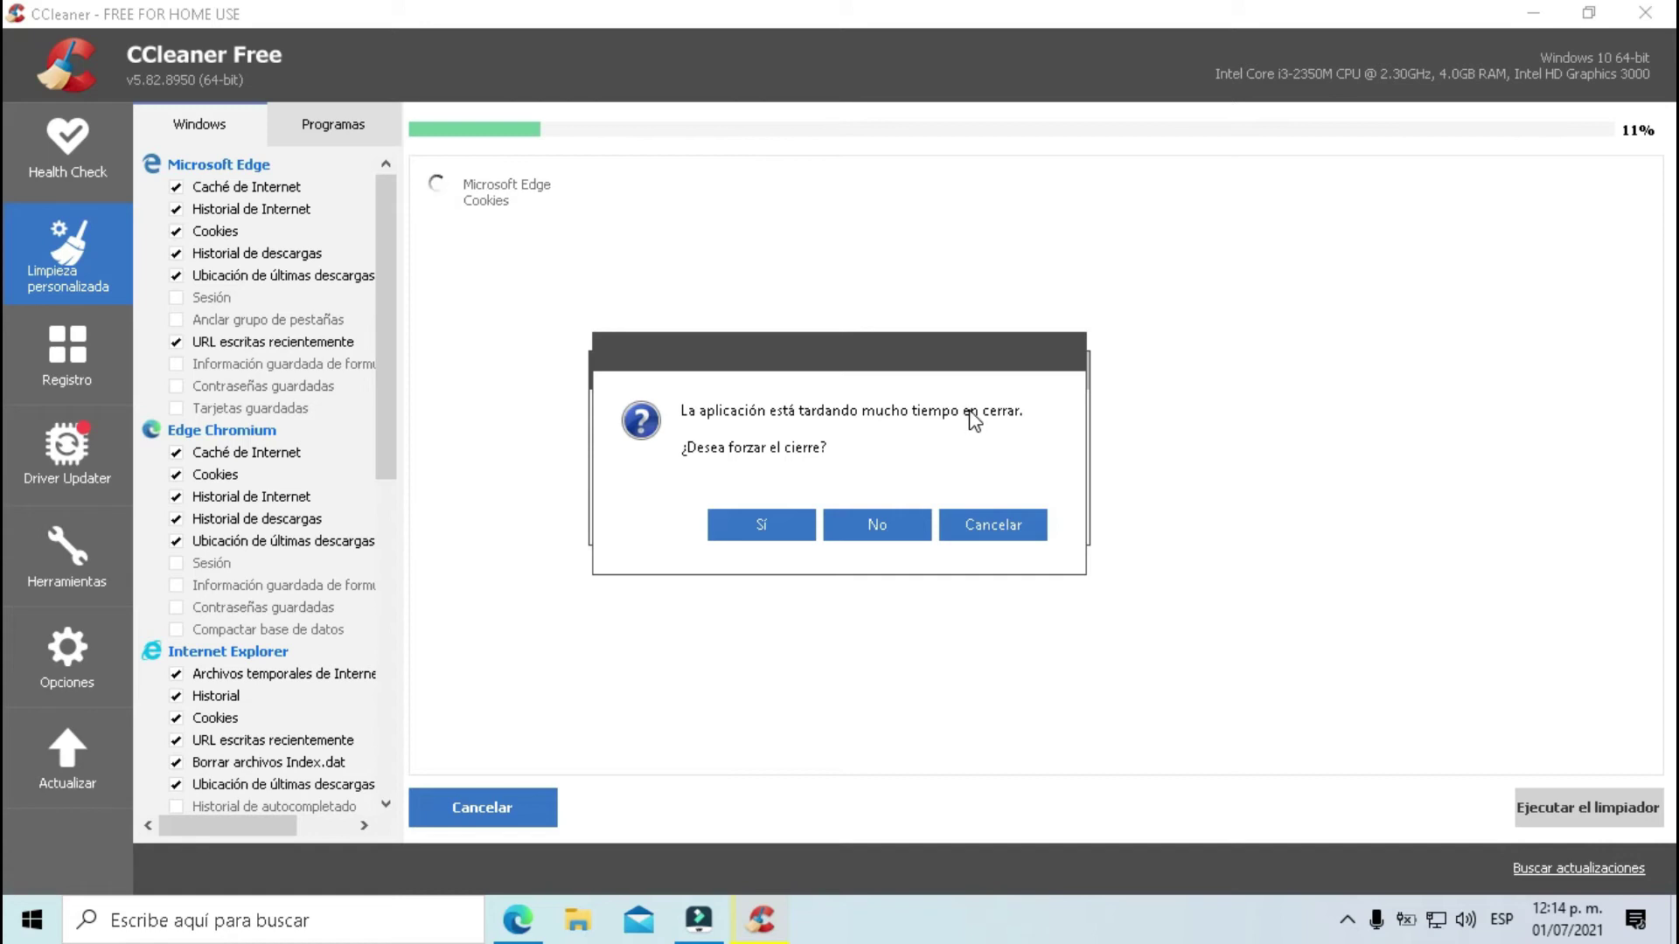
{"action": "left_click", "coordinate": [753, 528]}
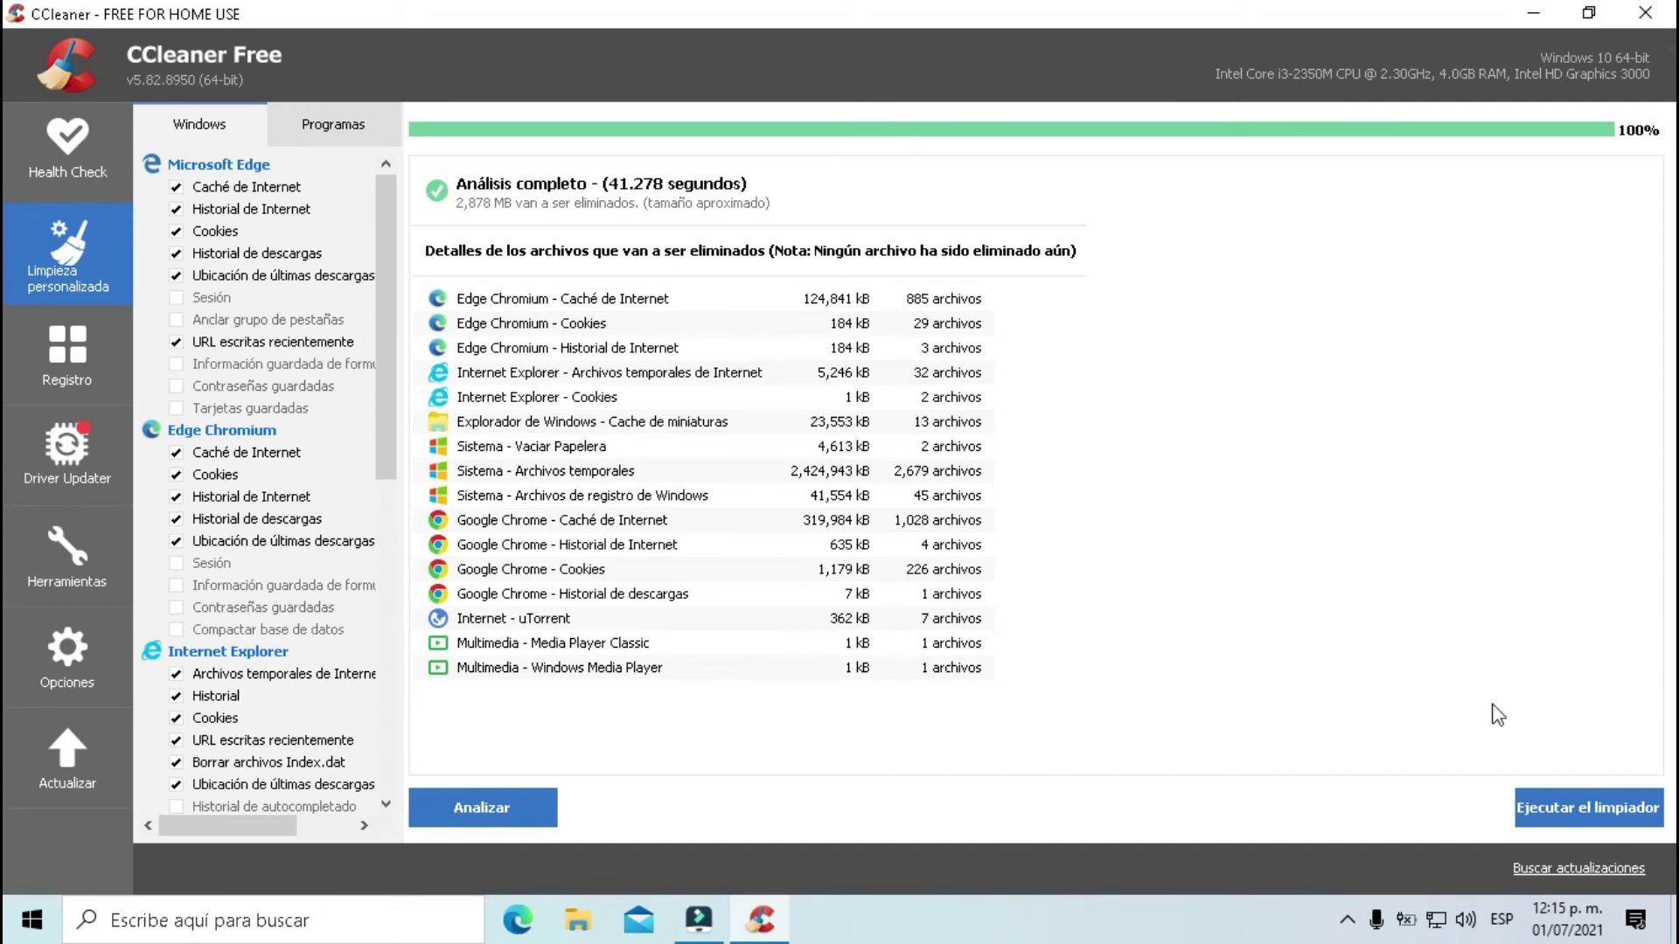
{"action": "left_click", "coordinate": [1559, 812]}
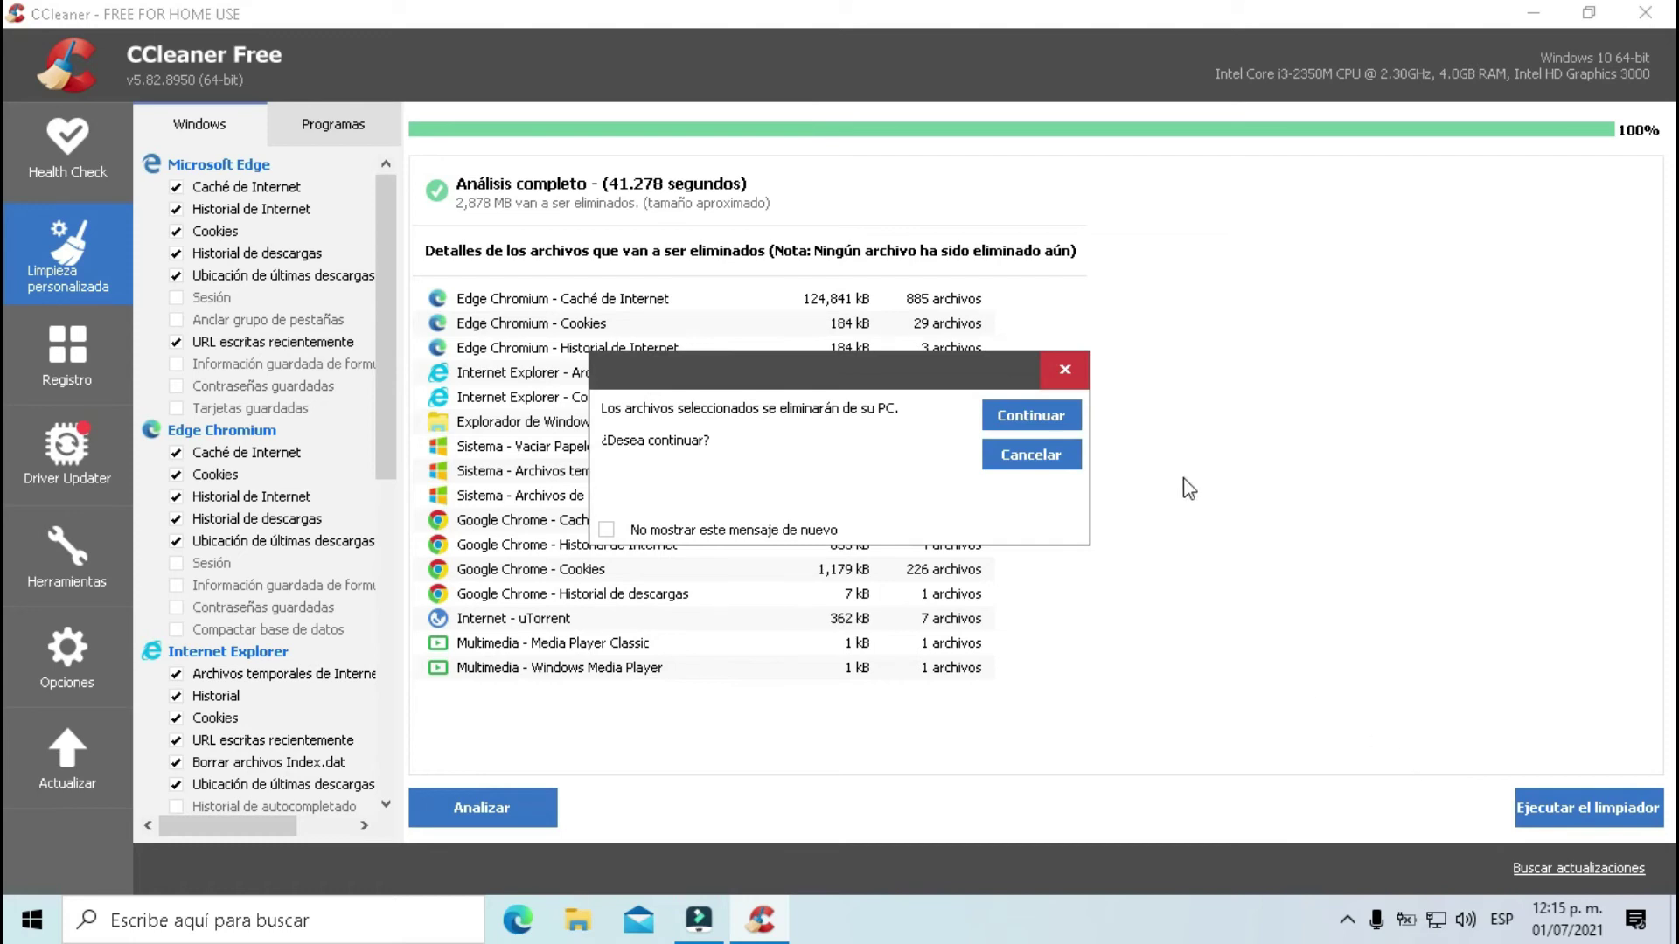
{"action": "left_click", "coordinate": [1034, 417]}
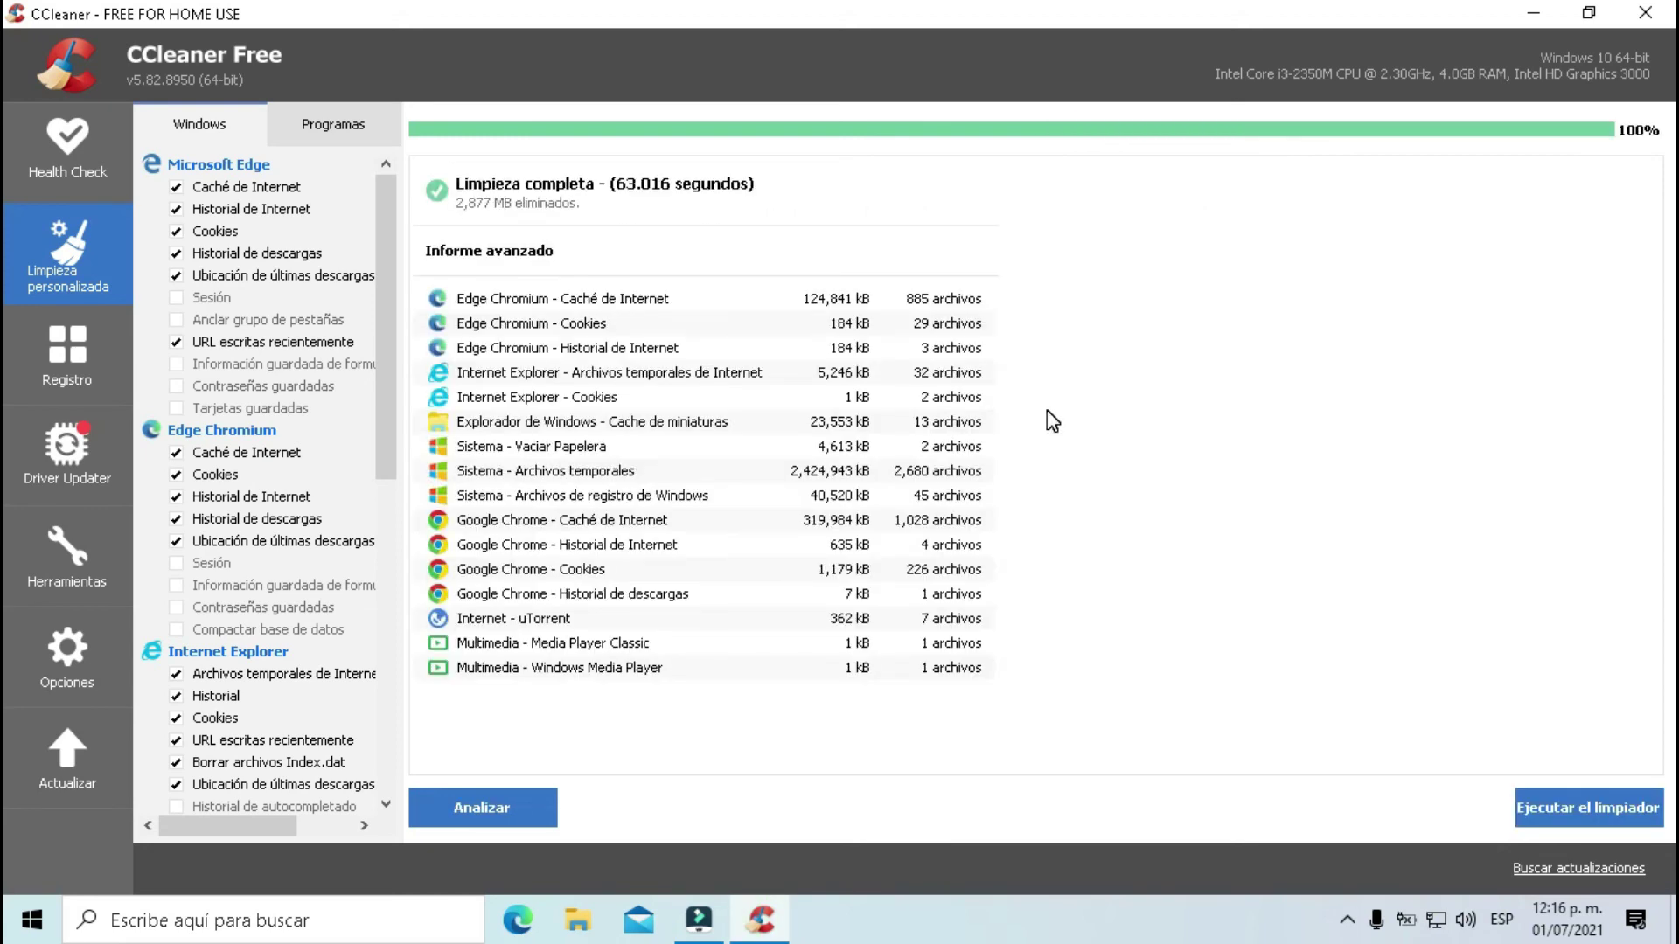
- Scan the registry for problems and fix all selected ones without making a registry backup
{"action": "left_click", "coordinate": [50, 346]}
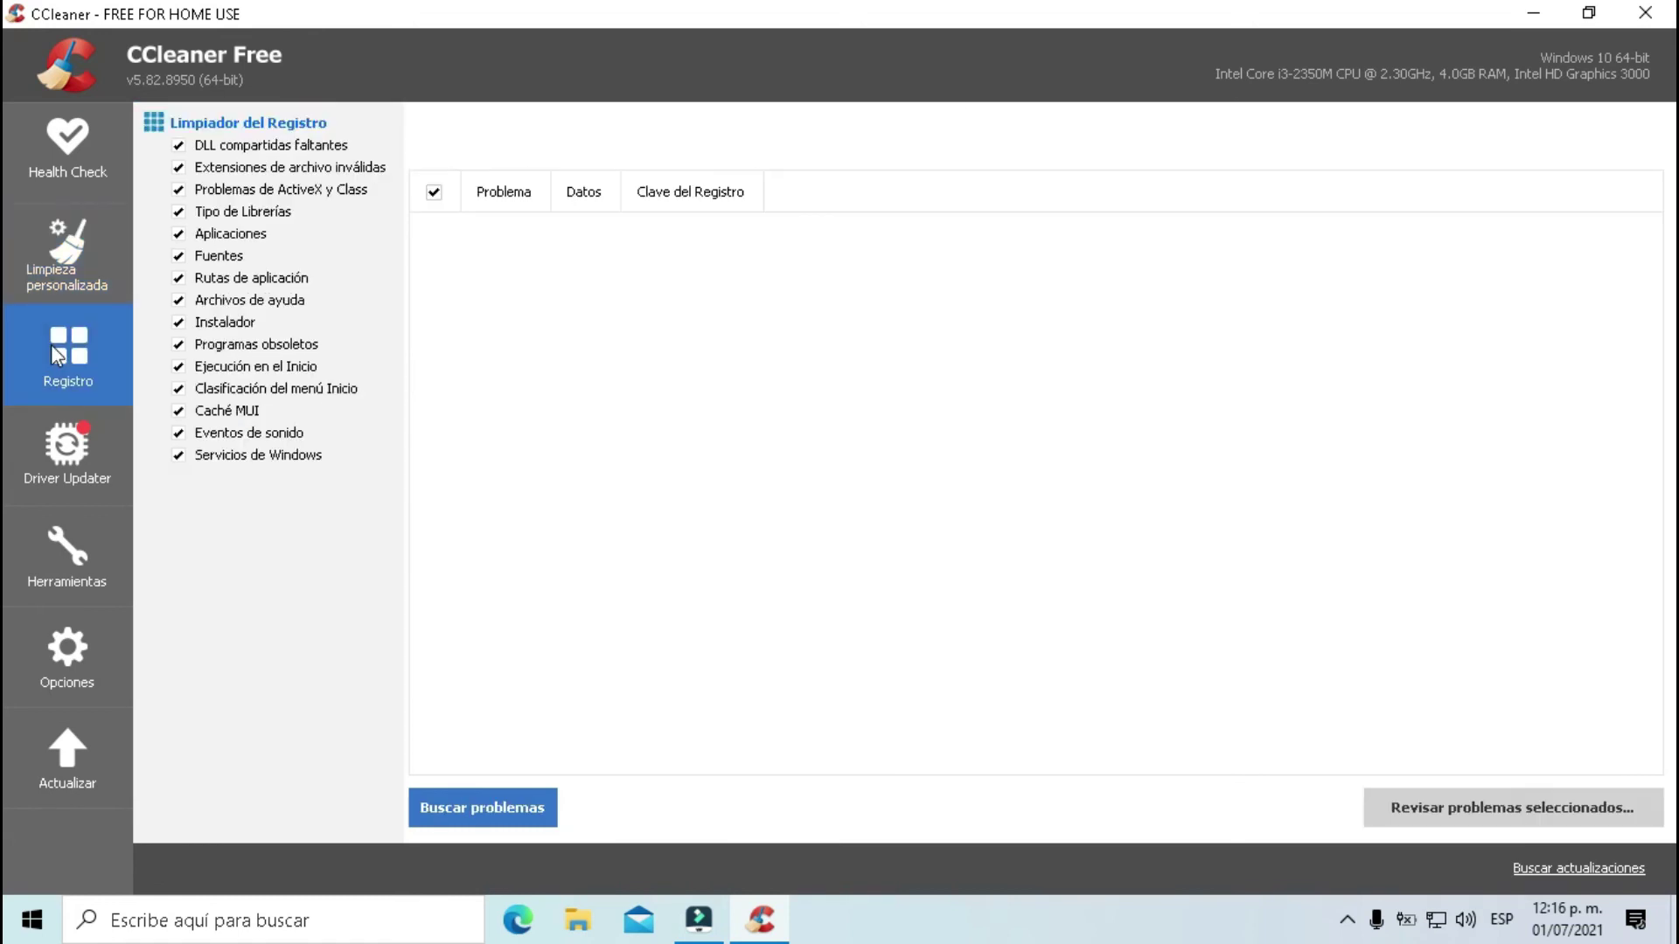
{"action": "left_click", "coordinate": [539, 806]}
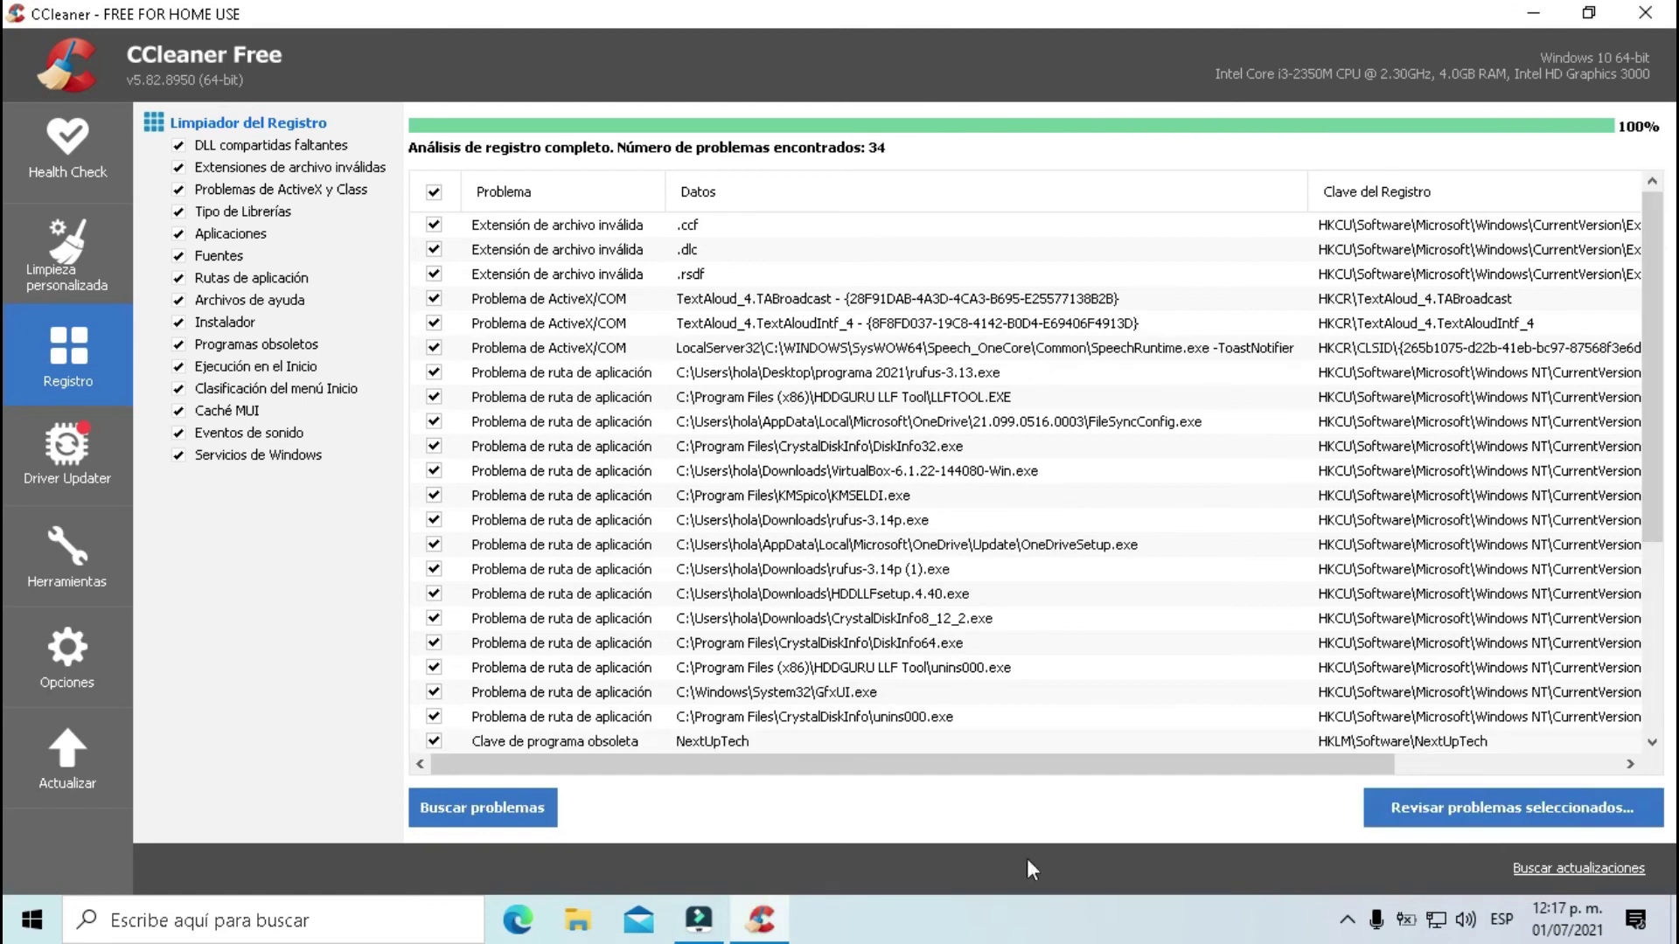
{"action": "left_click", "coordinate": [1449, 812]}
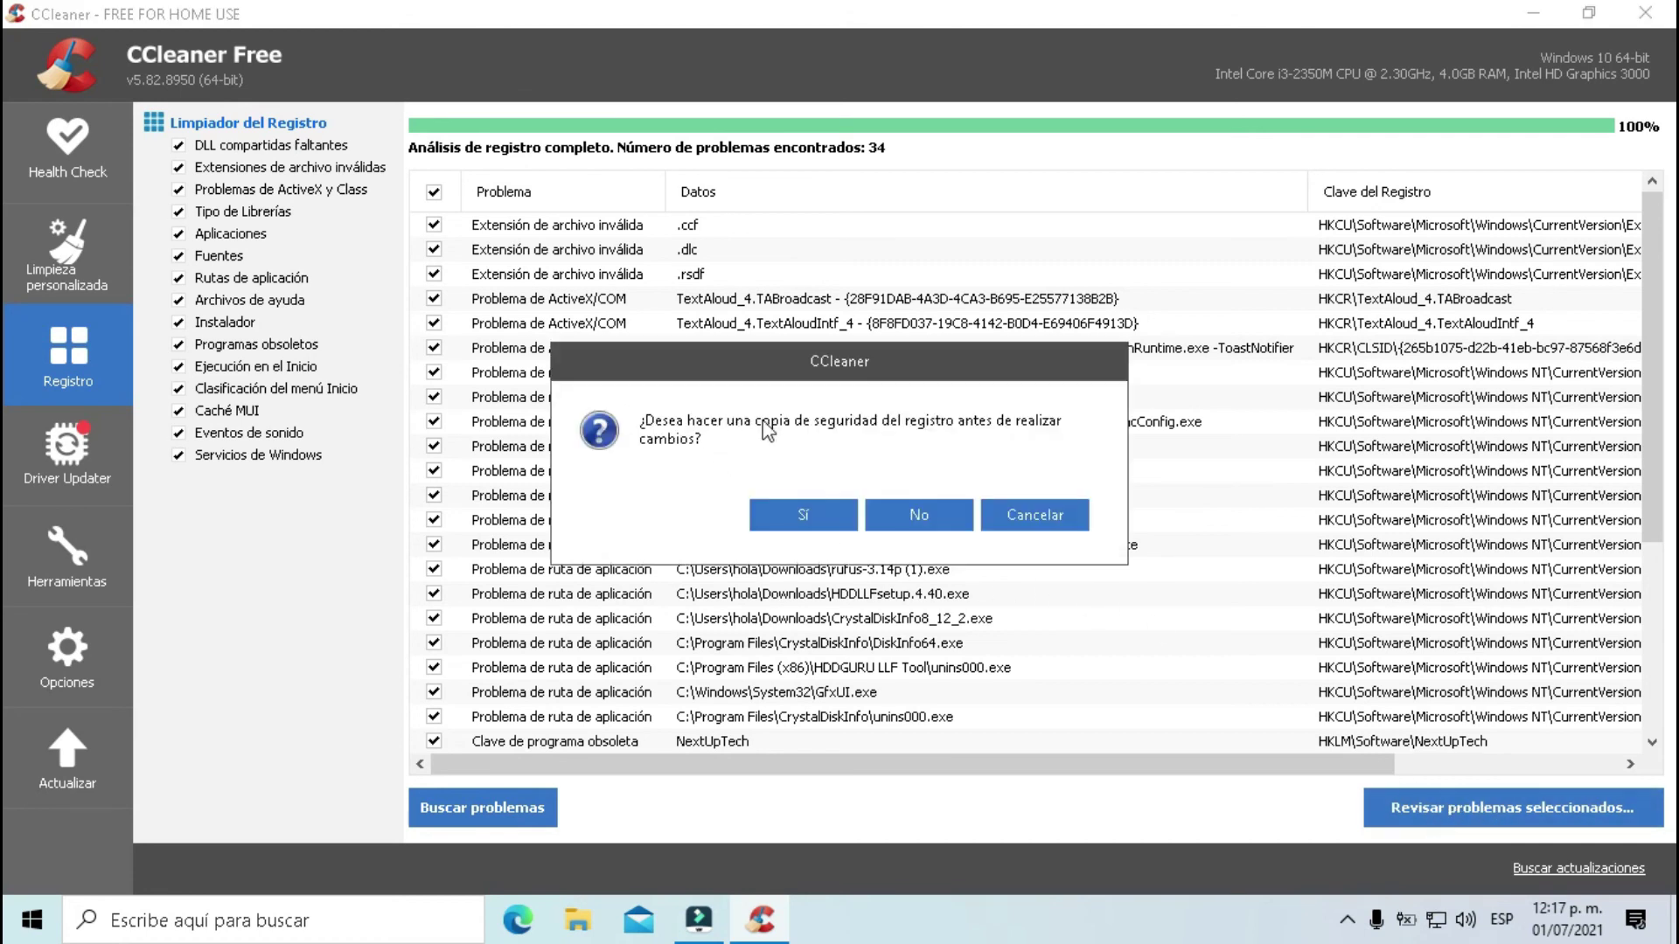
{"action": "left_click", "coordinate": [921, 516]}
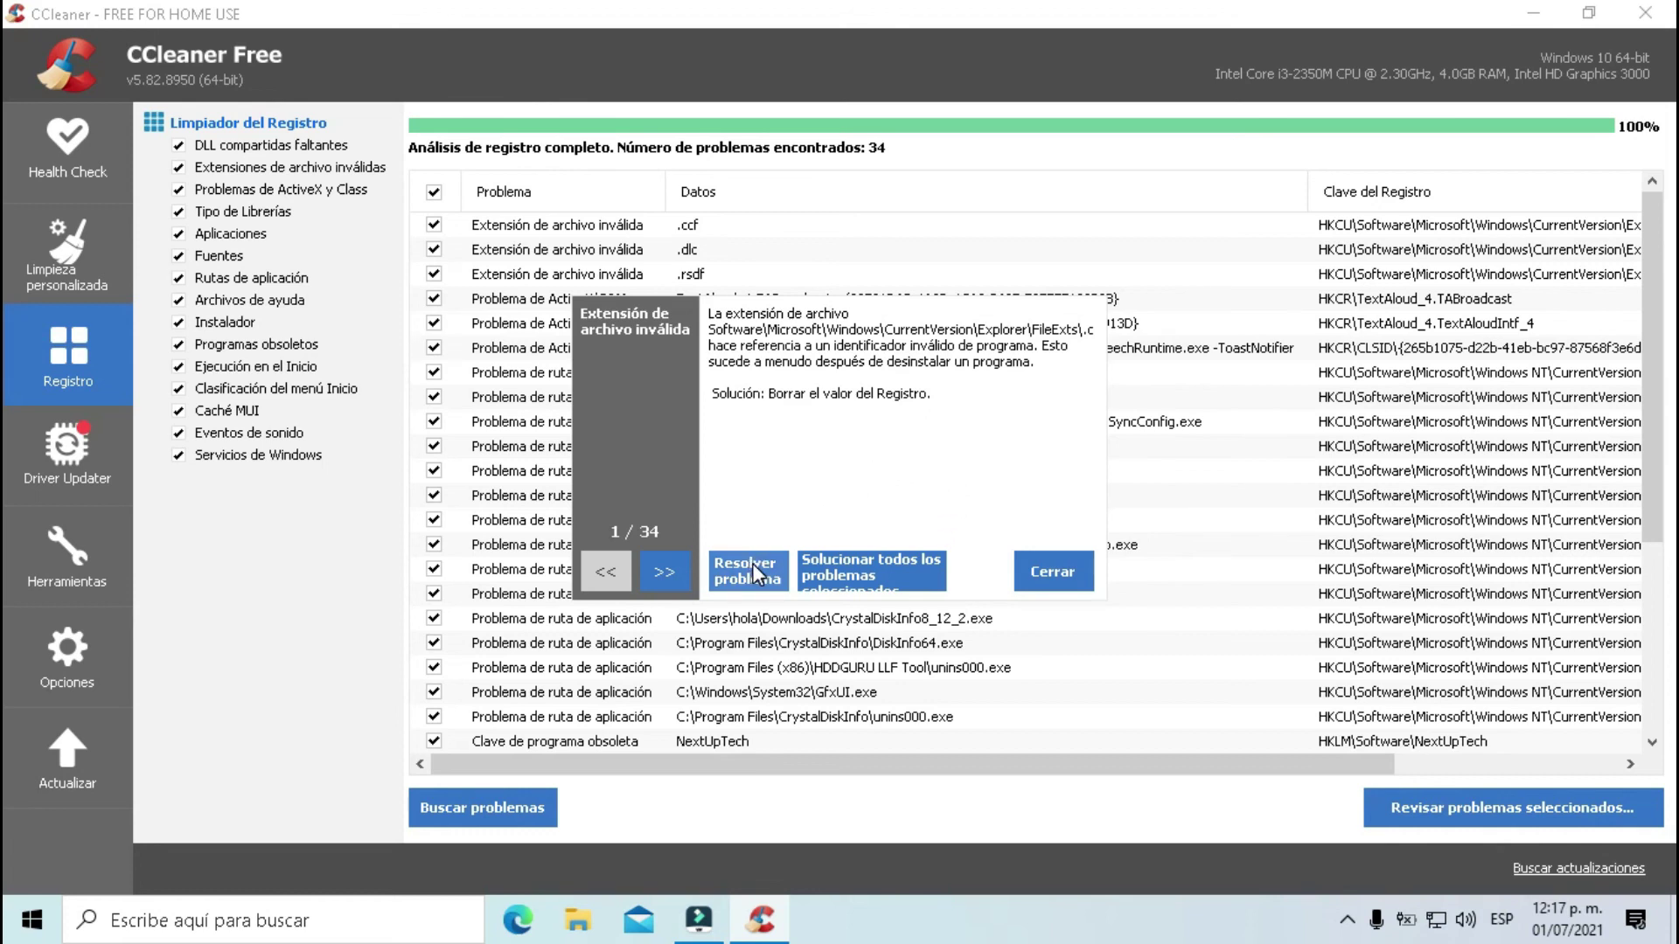
{"action": "left_click", "coordinate": [836, 568]}
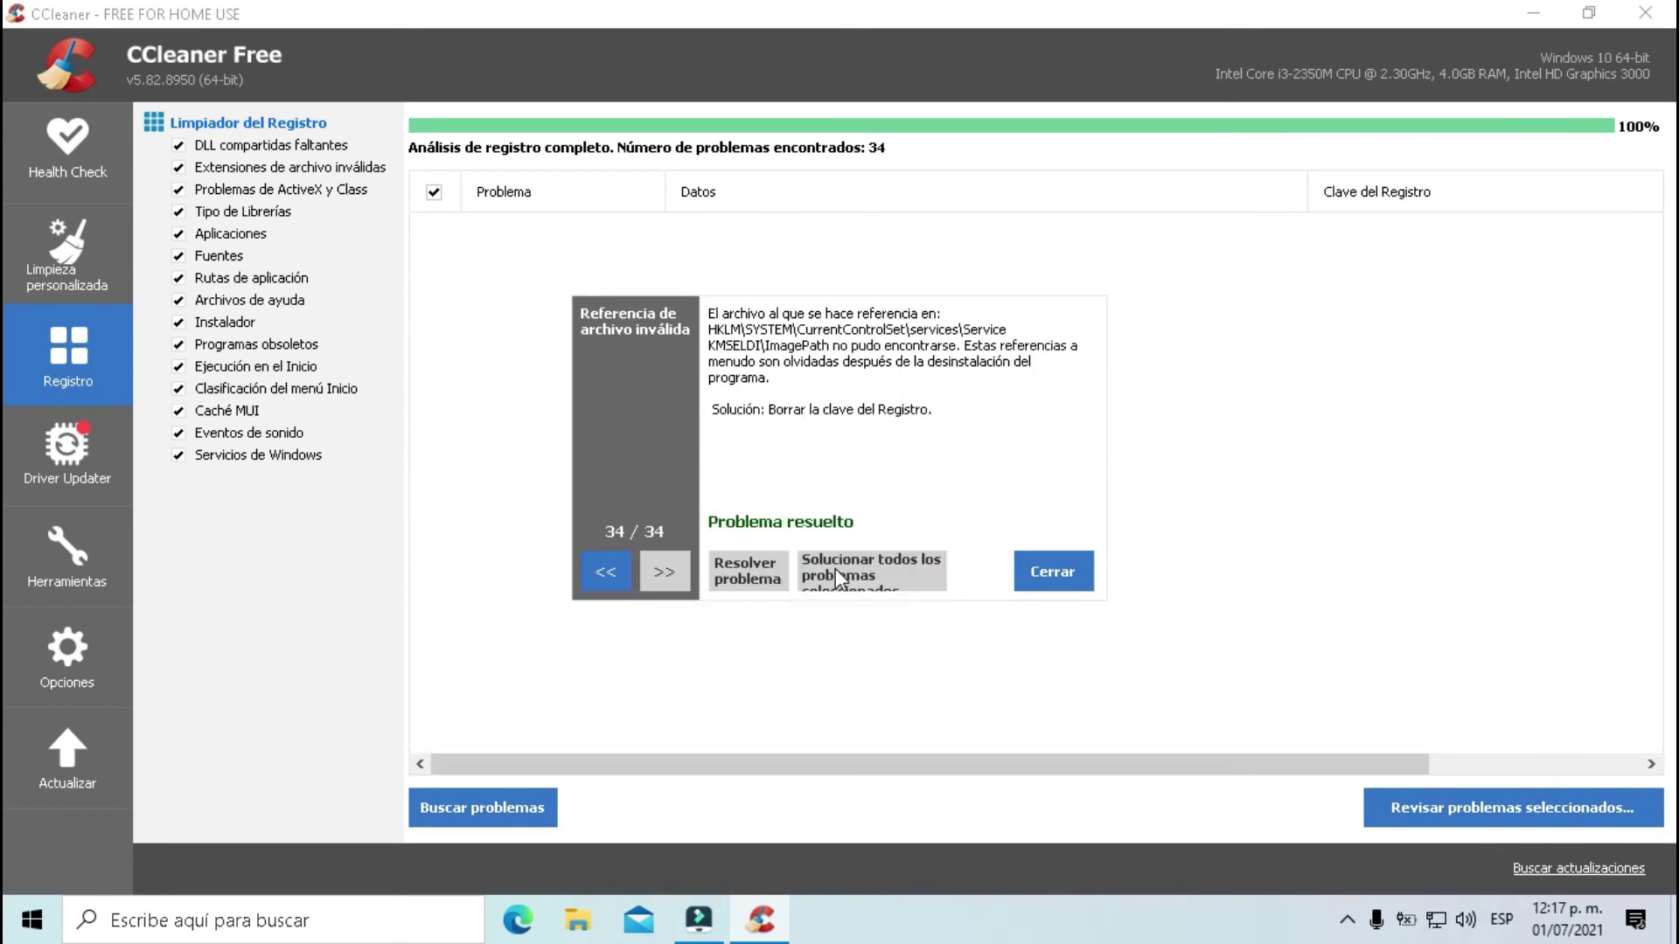
{"action": "left_click", "coordinate": [1046, 562]}
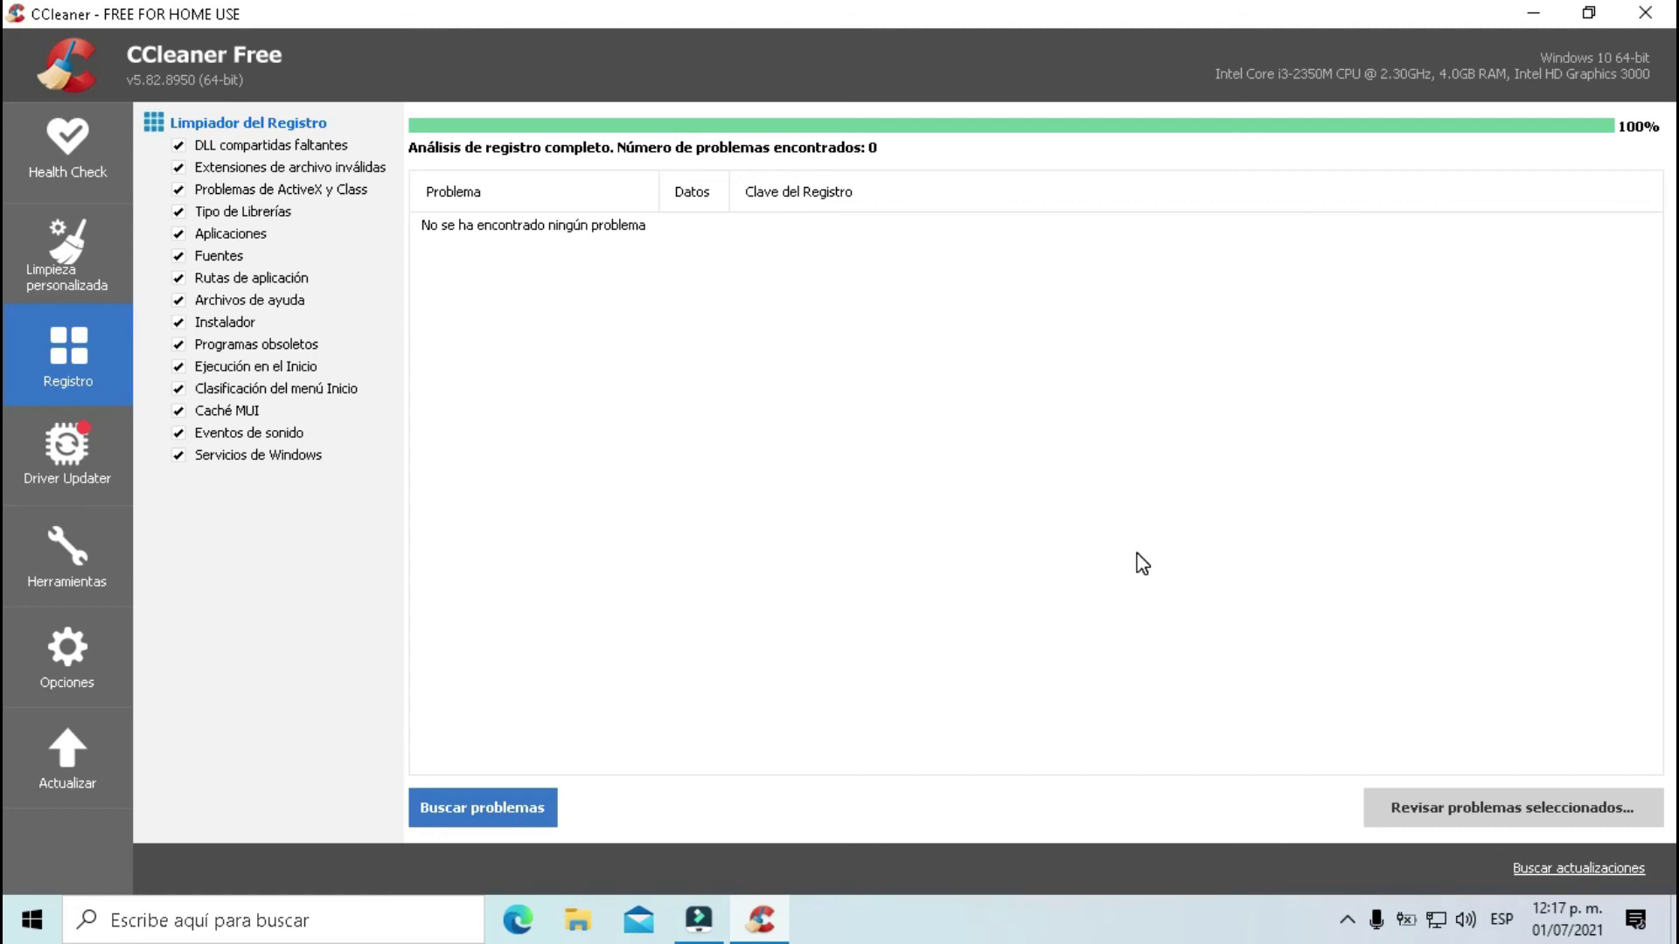
- Close CCleaner and refresh the Windows desktop
{"action": "left_click", "coordinate": [1640, 15]}
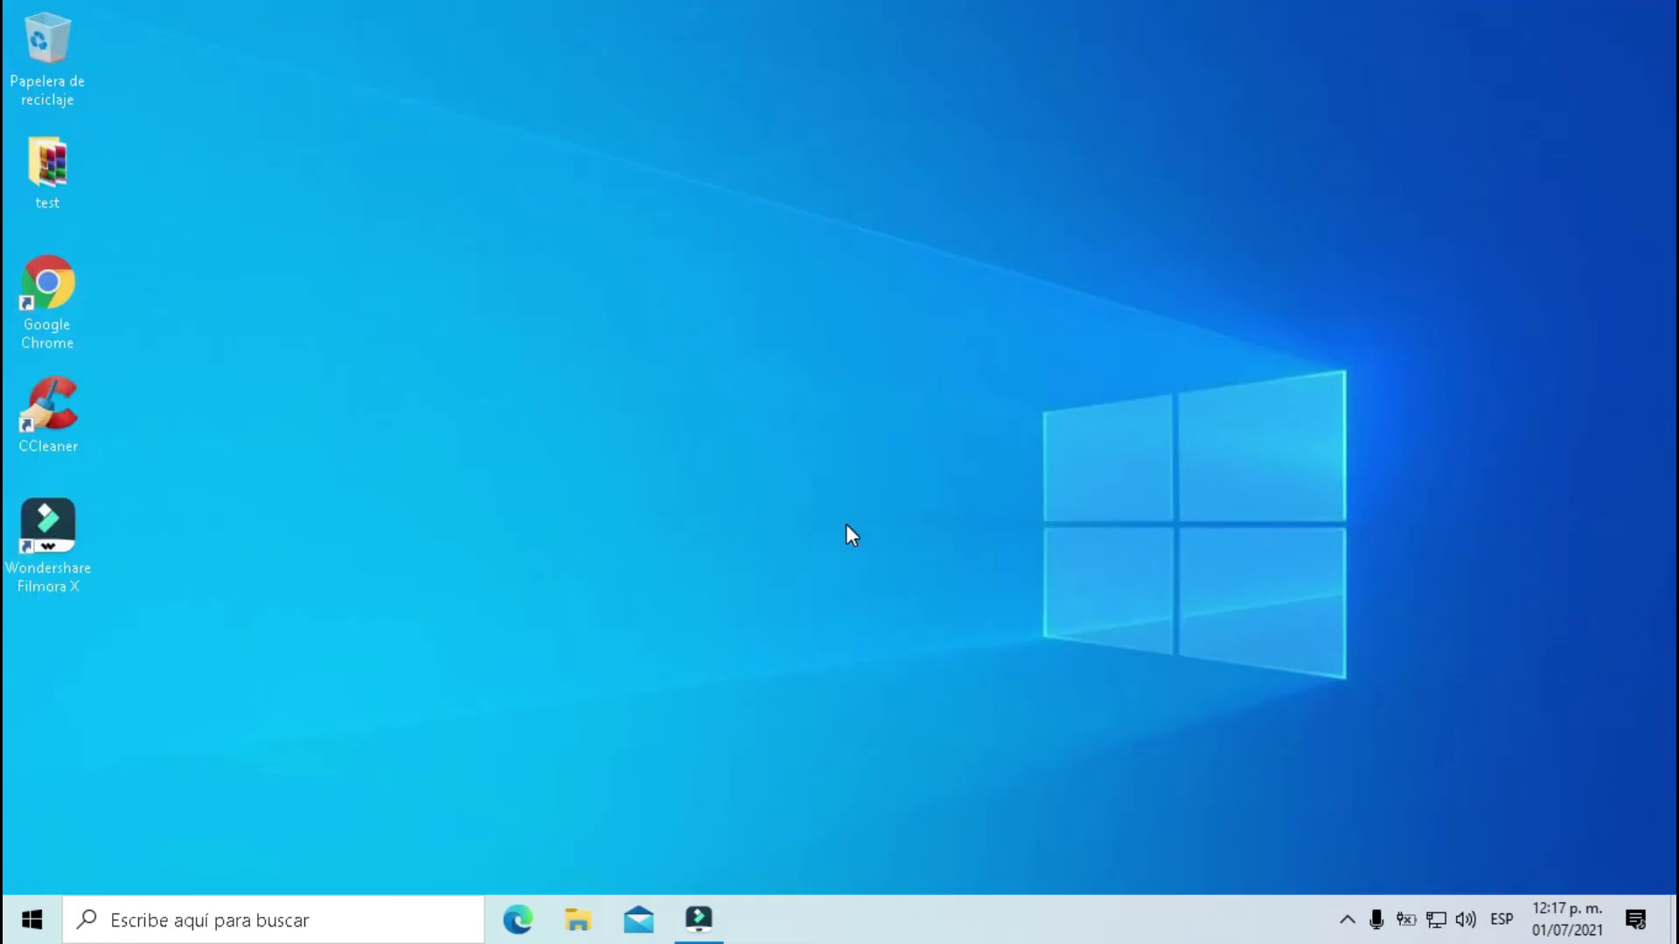
{"action": "right_click", "coordinate": [846, 523]}
{"action": "left_click", "coordinate": [884, 596]}
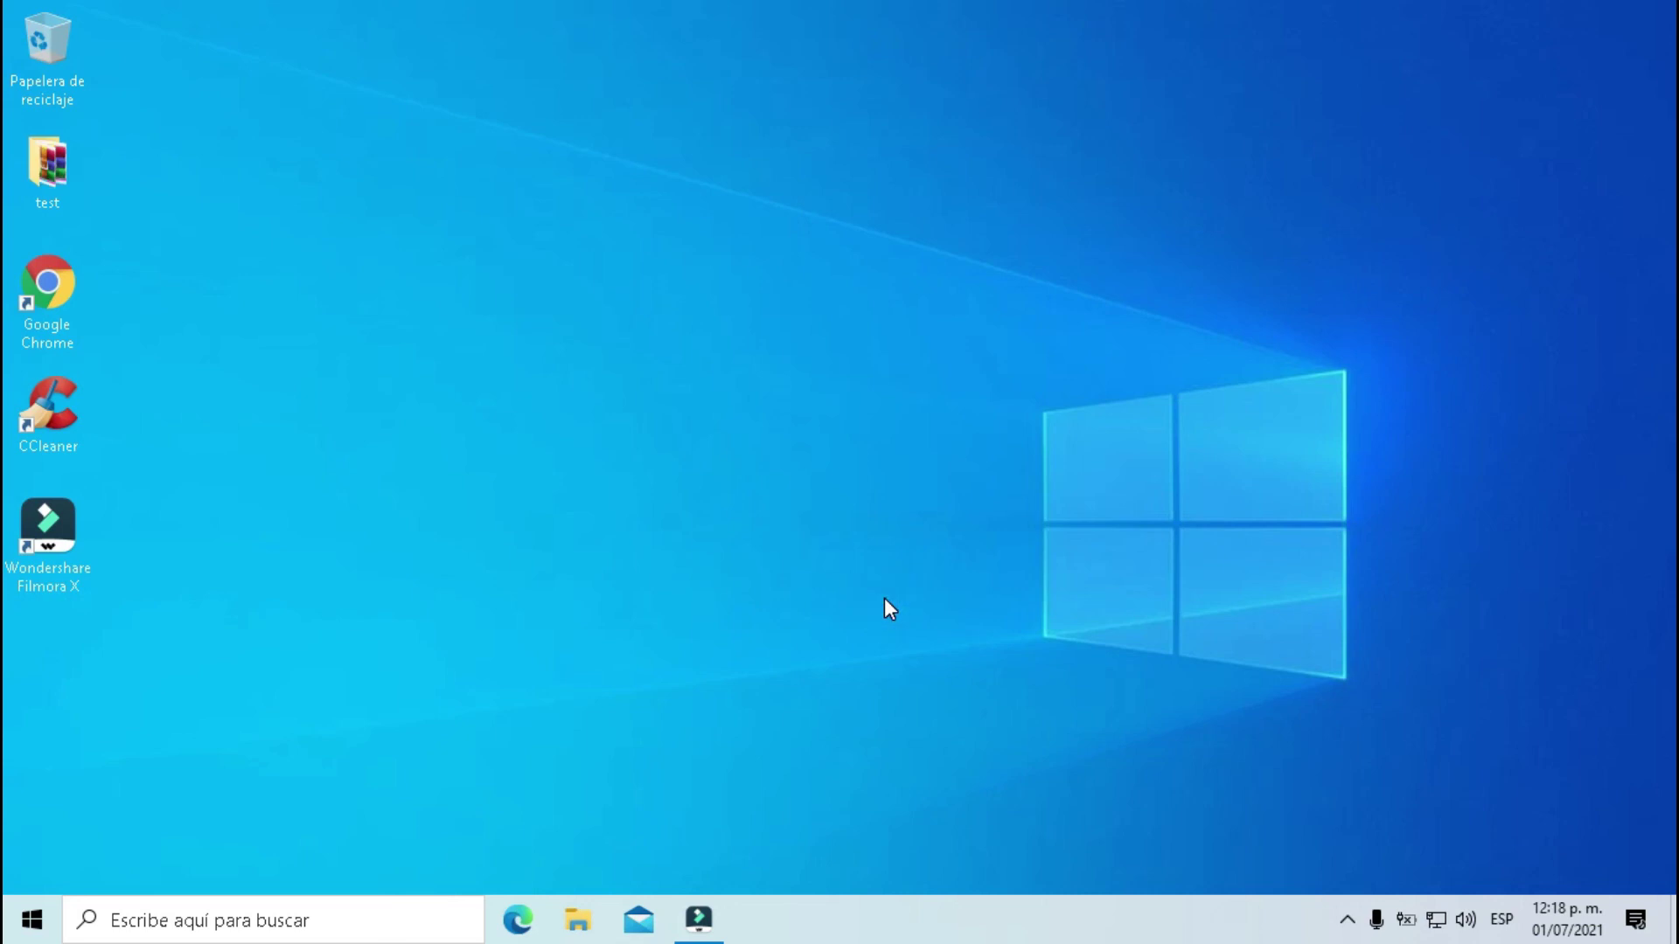